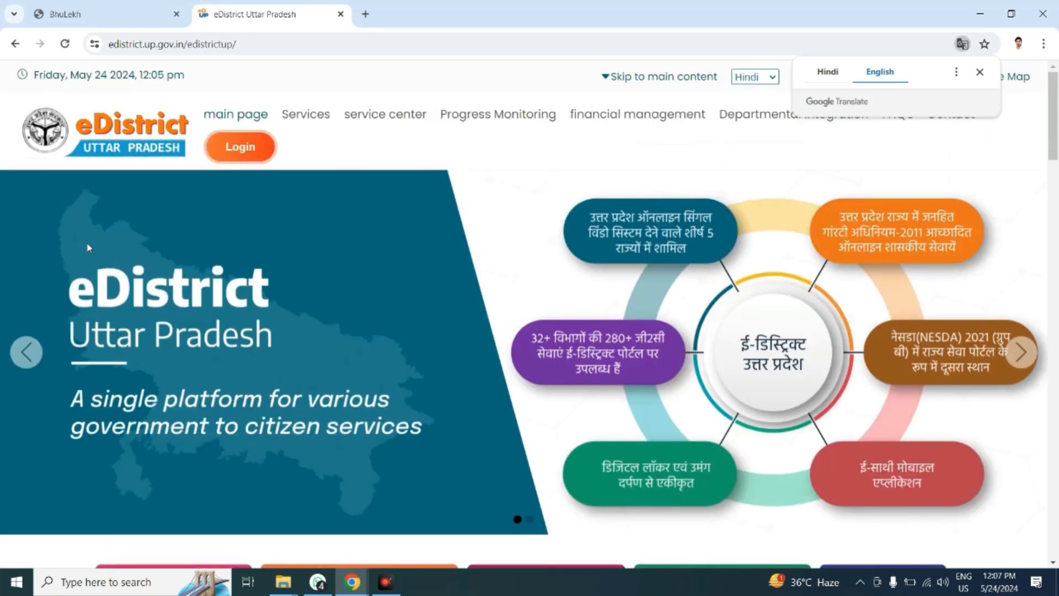
Open the e-district login page and set the login type to Csc/eDistrict User.
{"action": "left_click", "coordinate": [240, 146]}
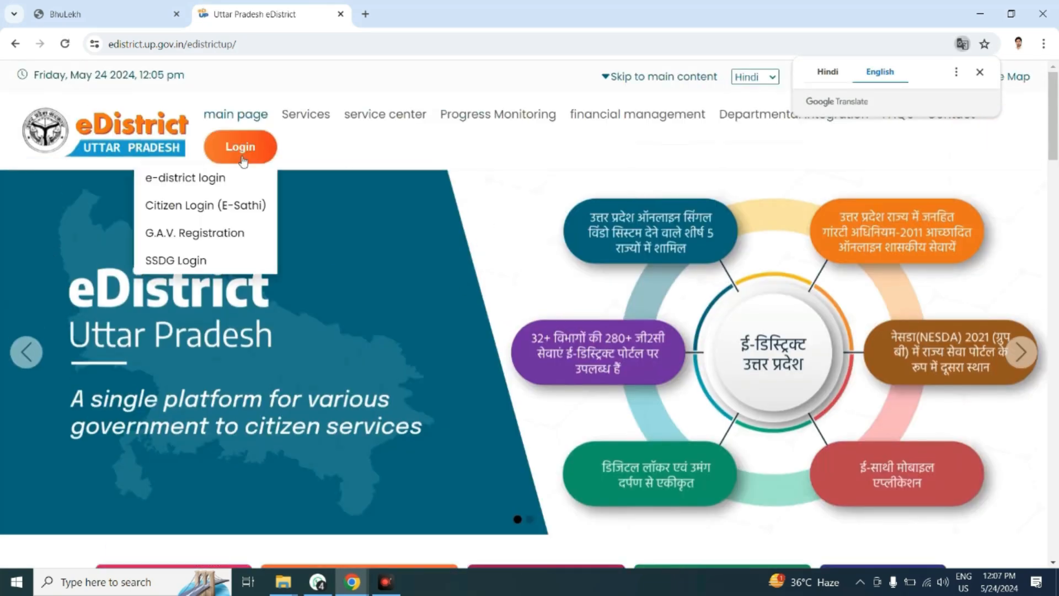
{"action": "left_click", "coordinate": [185, 175]}
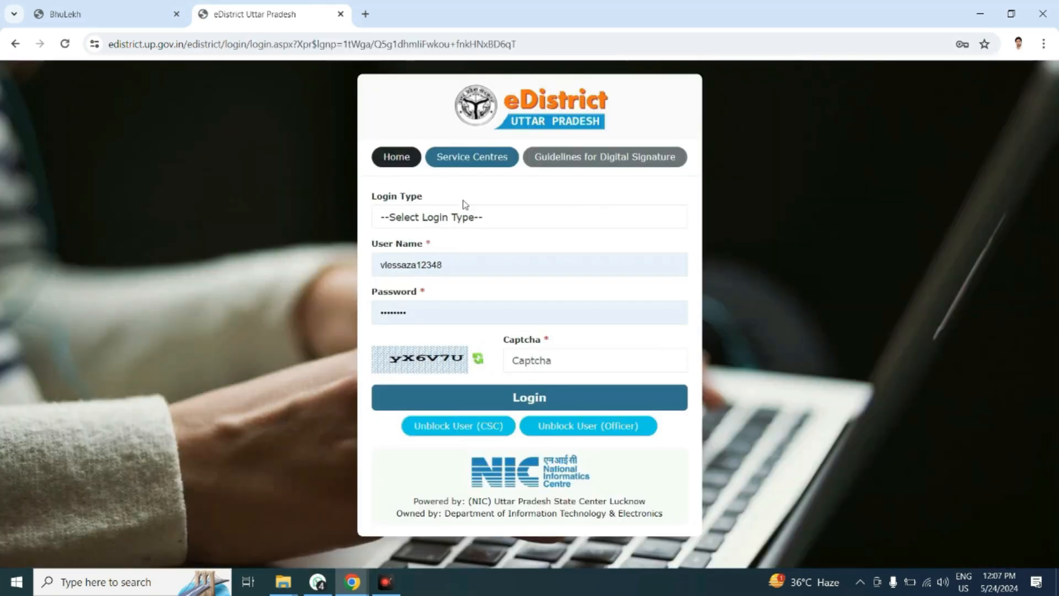
{"action": "left_click", "coordinate": [473, 218]}
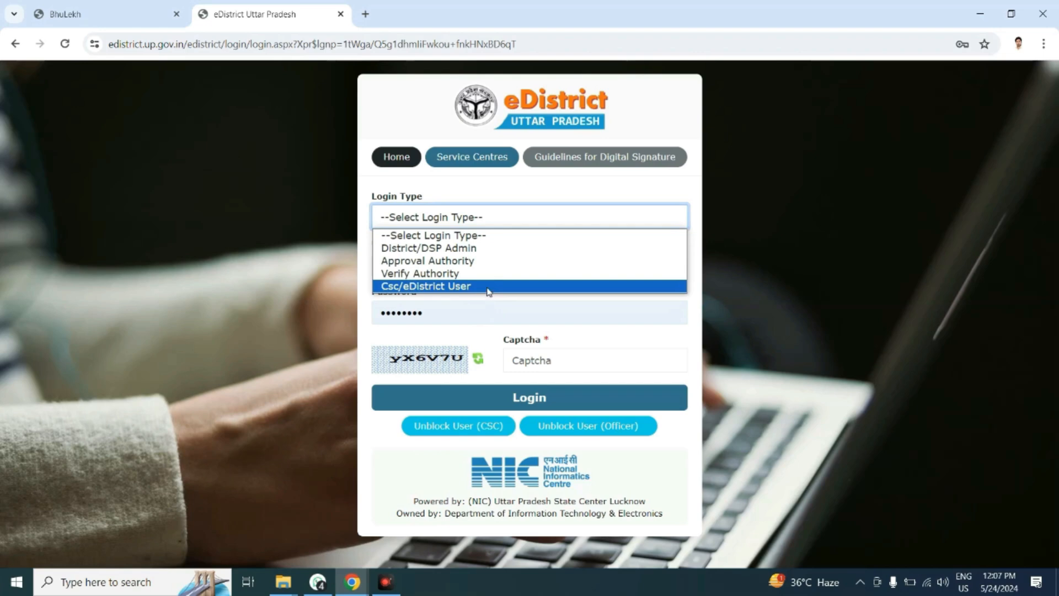
{"action": "left_click", "coordinate": [488, 291]}
Enter the displayed captcha code and log in to the eDistrict account.
{"action": "left_click", "coordinate": [552, 361]}
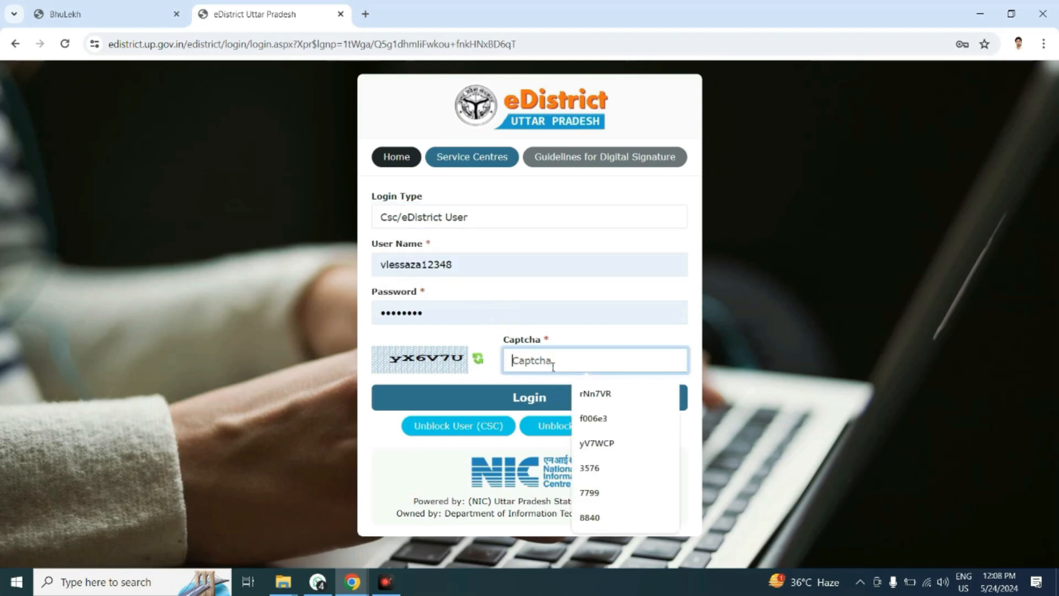
{"action": "type", "text": "YX"}
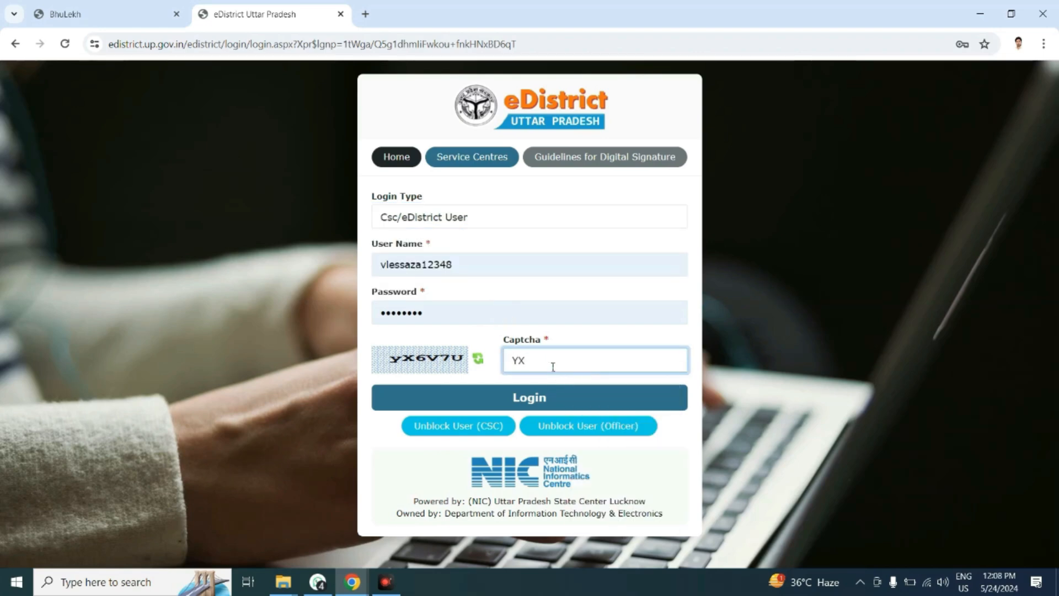
{"action": "key", "text": "BackSpace"}
{"action": "key", "text": "BackSpace"}
{"action": "type", "text": "yx"}
{"action": "key", "text": "BackSpace"}
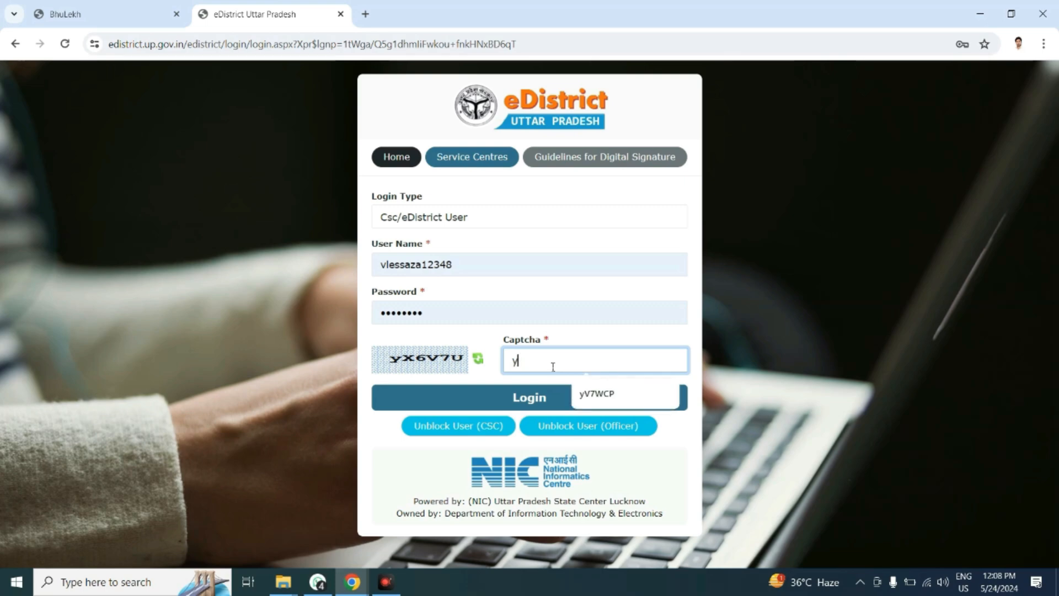
{"action": "type", "text": "x6"}
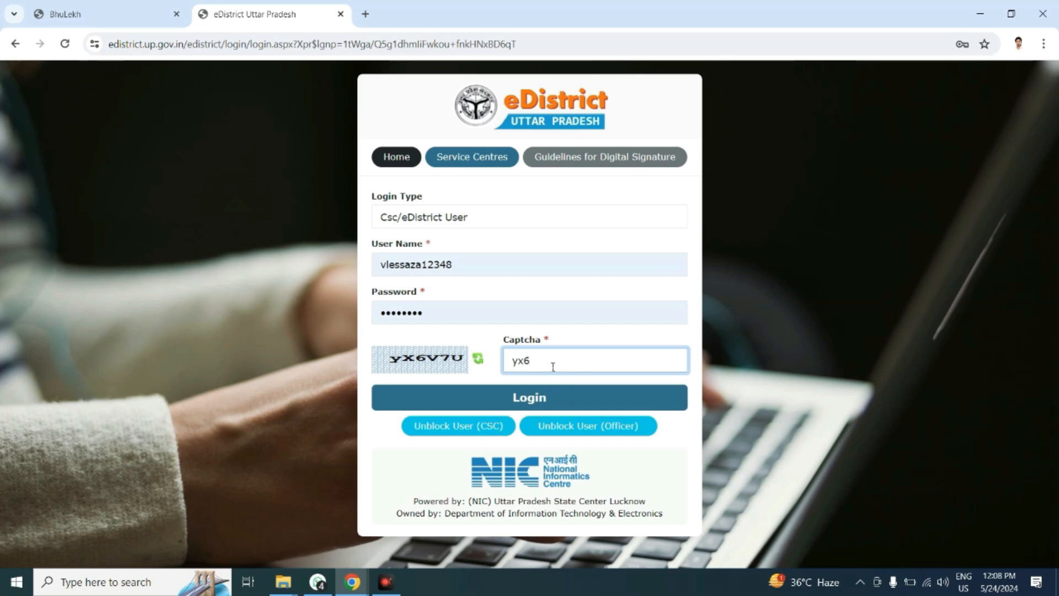
{"action": "key", "text": "BackSpace"}
{"action": "key", "text": "BackSpace"}
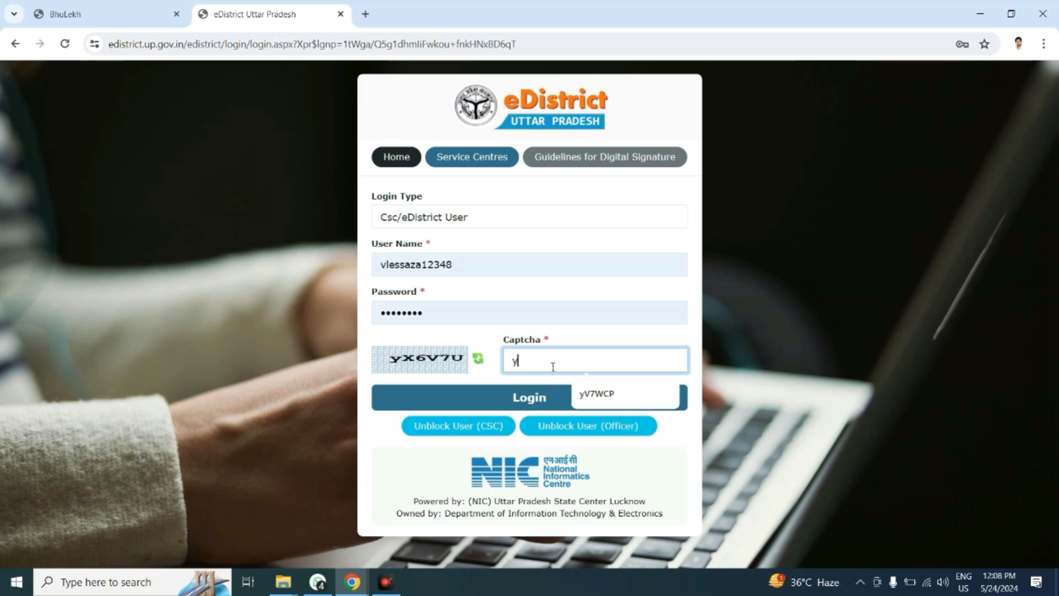
{"action": "type", "text": "X6V"}
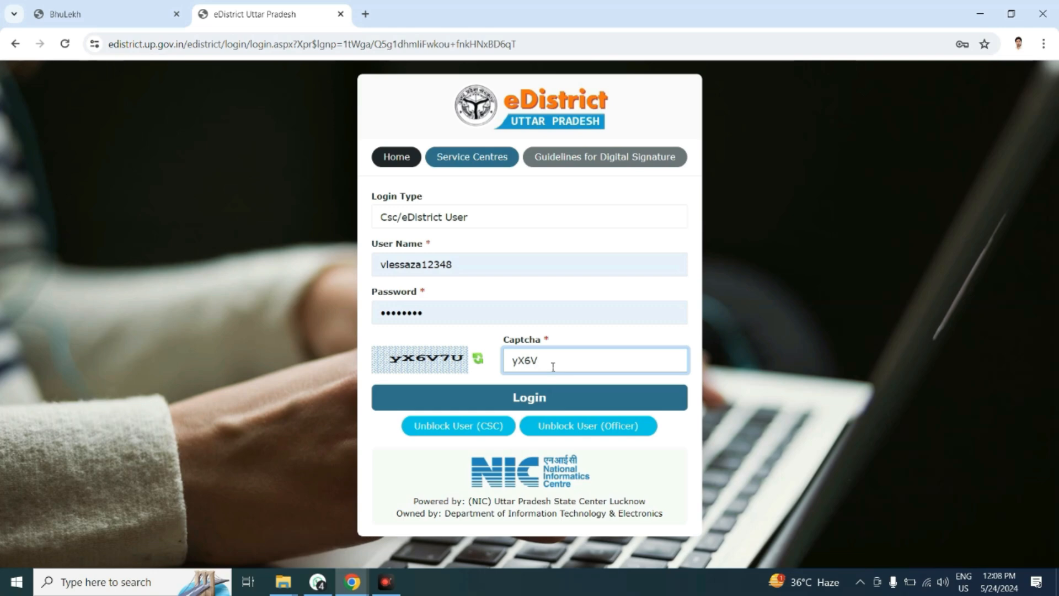
{"action": "type", "text": "7U"}
{"action": "left_click", "coordinate": [513, 400]}
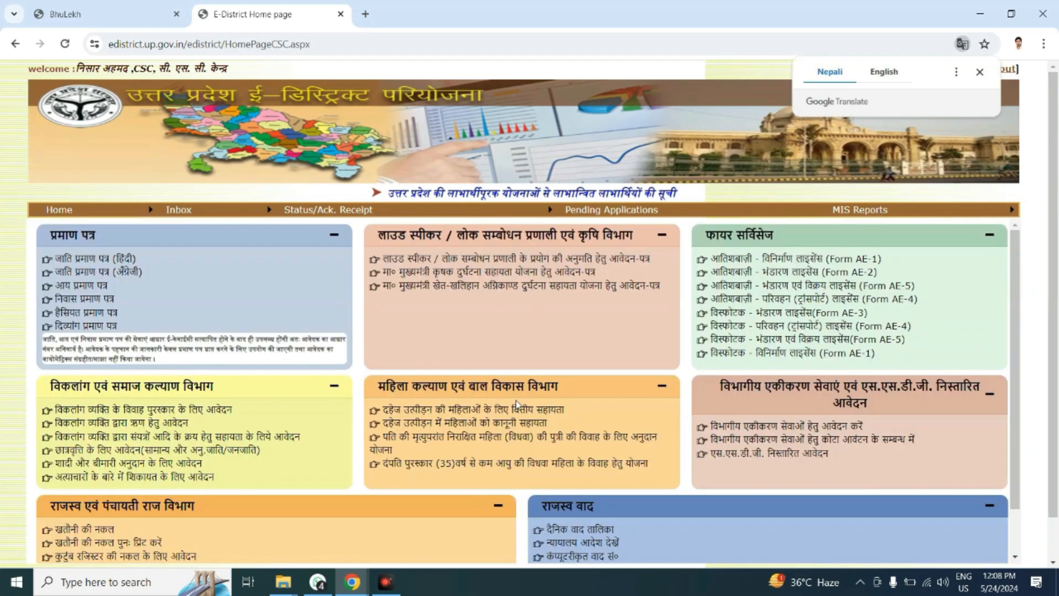
Dismiss the translation prompt and open the income certificate (आय प्रमाण पत्र) service.
{"action": "left_click", "coordinate": [980, 72]}
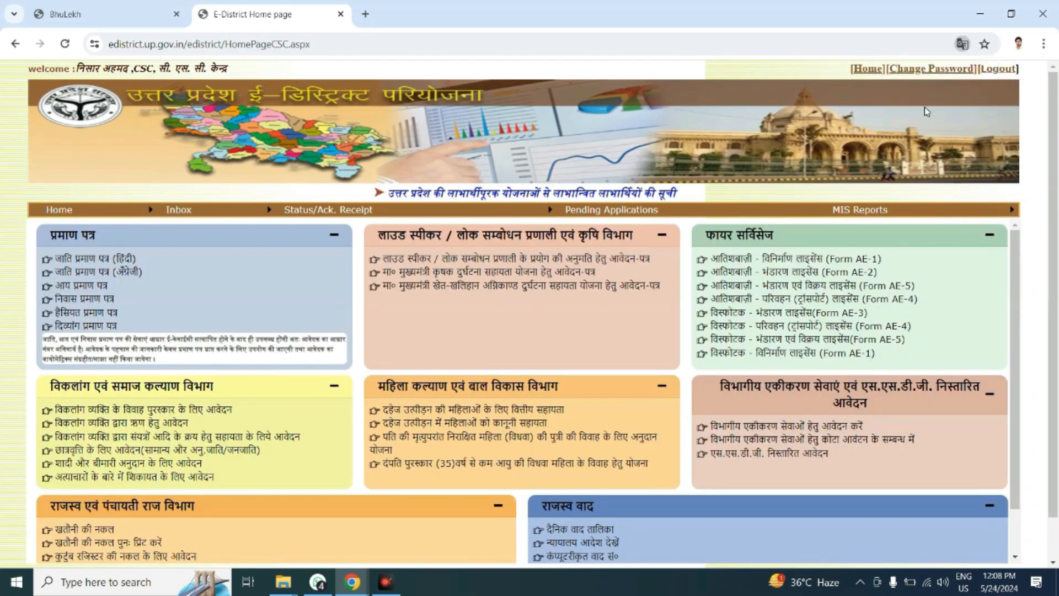
{"action": "mouse_move", "coordinate": [182, 209]}
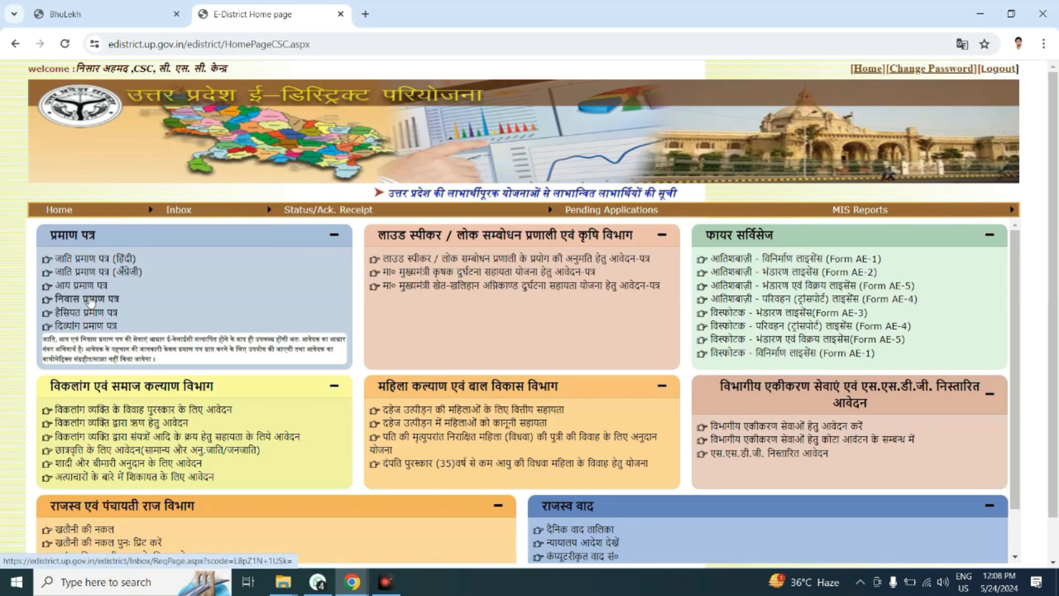
{"action": "left_click", "coordinate": [85, 287]}
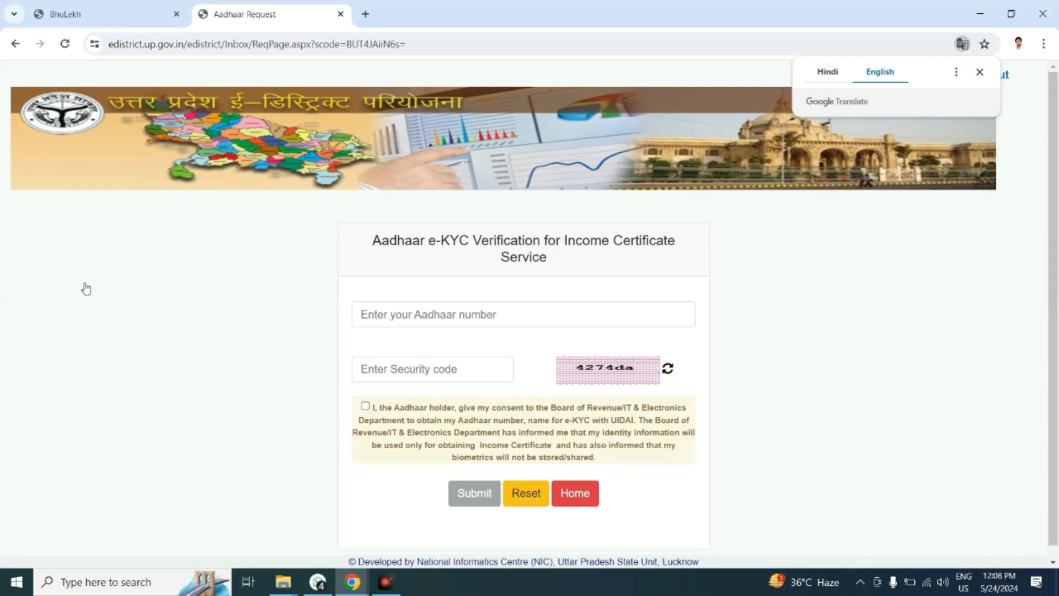
Submit the income certificate e-KYC form with the applicant's Aadhaar number, the displayed security code and the Aadhaar holder's consent.
{"action": "left_click", "coordinate": [433, 314]}
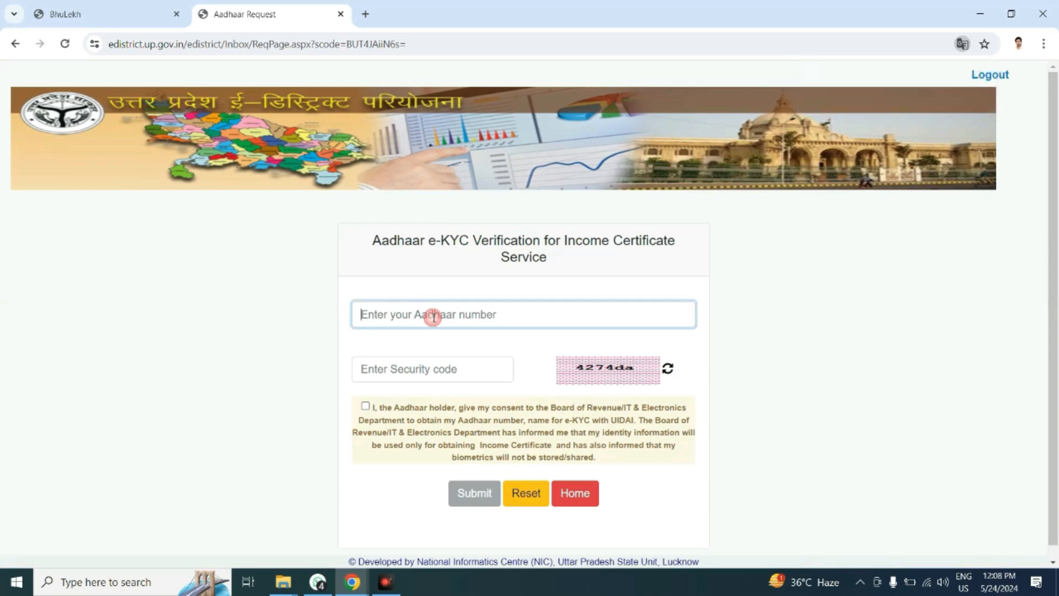
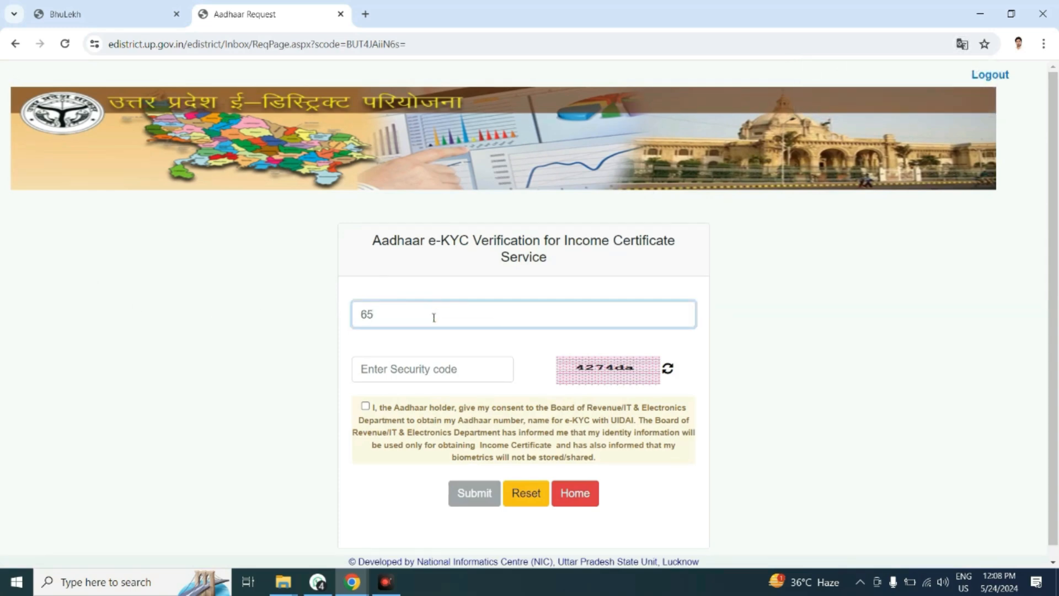
{"action": "left_click", "coordinate": [438, 377]}
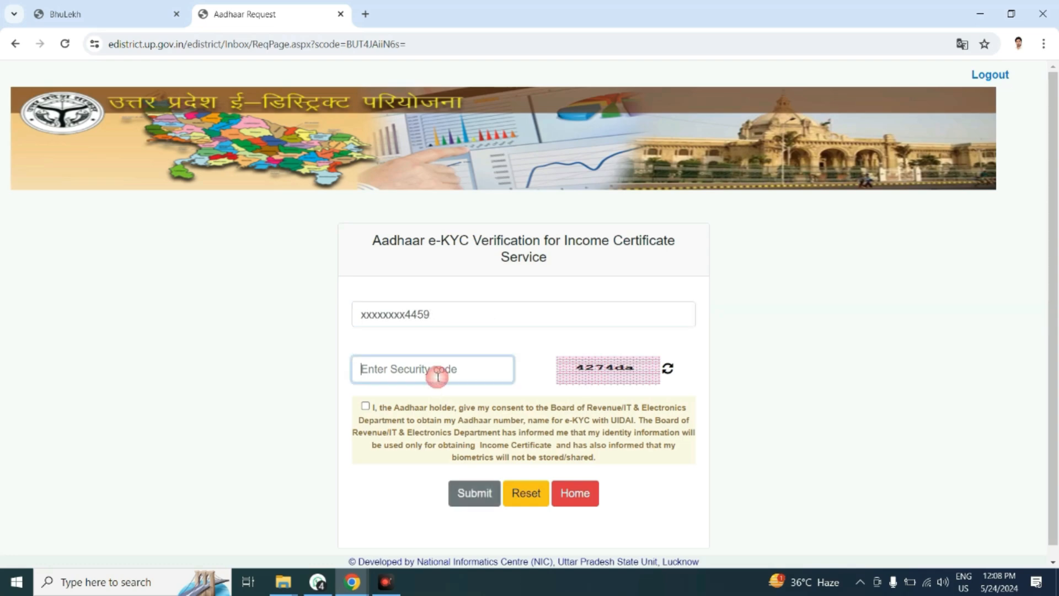
{"action": "type", "text": "427"}
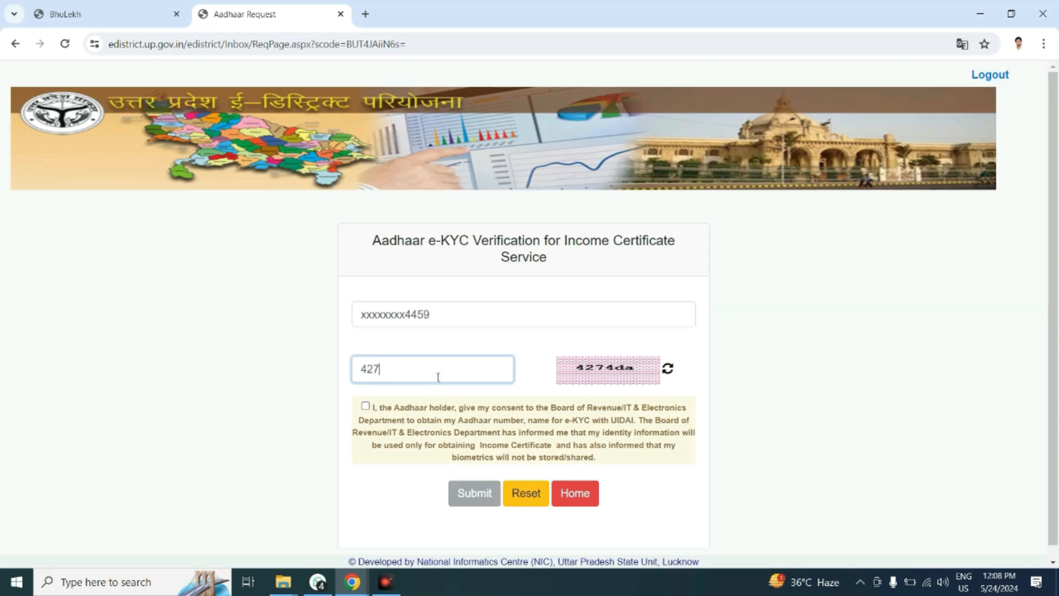
{"action": "type", "text": "4da"}
{"action": "left_click", "coordinate": [366, 407]}
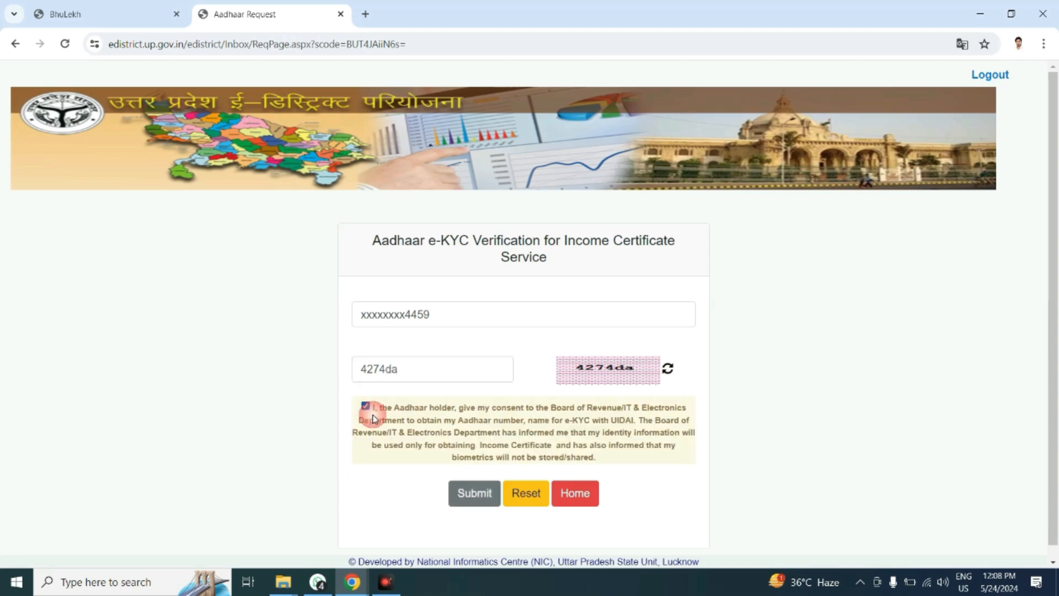
{"action": "left_click", "coordinate": [479, 495]}
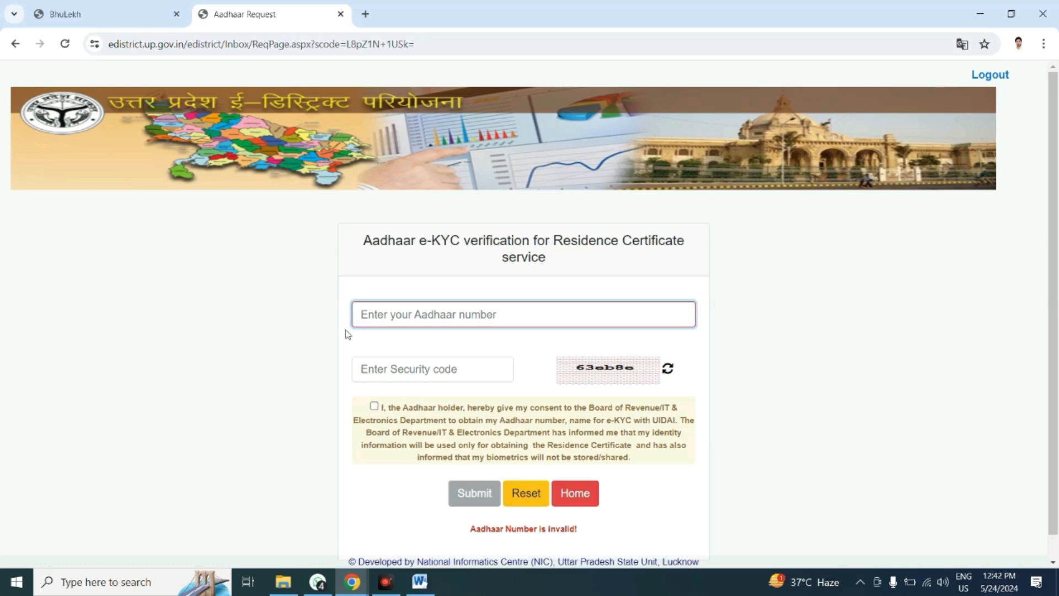
Enter the applicant's Aadhaar number in the Residence Certificate e-KYC form.
{"action": "type", "text": "6?????"}
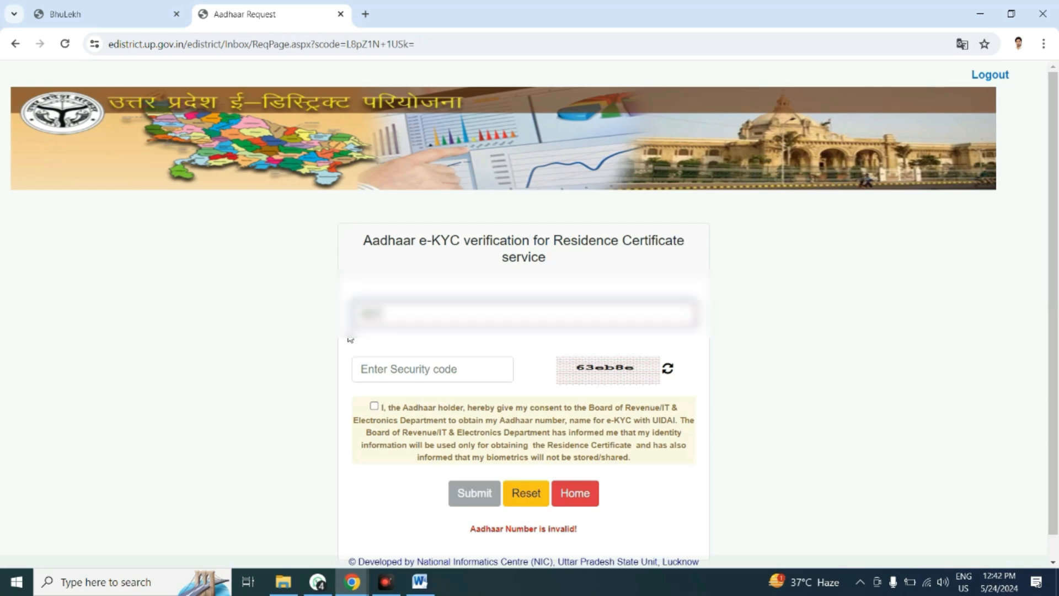
{"action": "type", "text": "??????"}
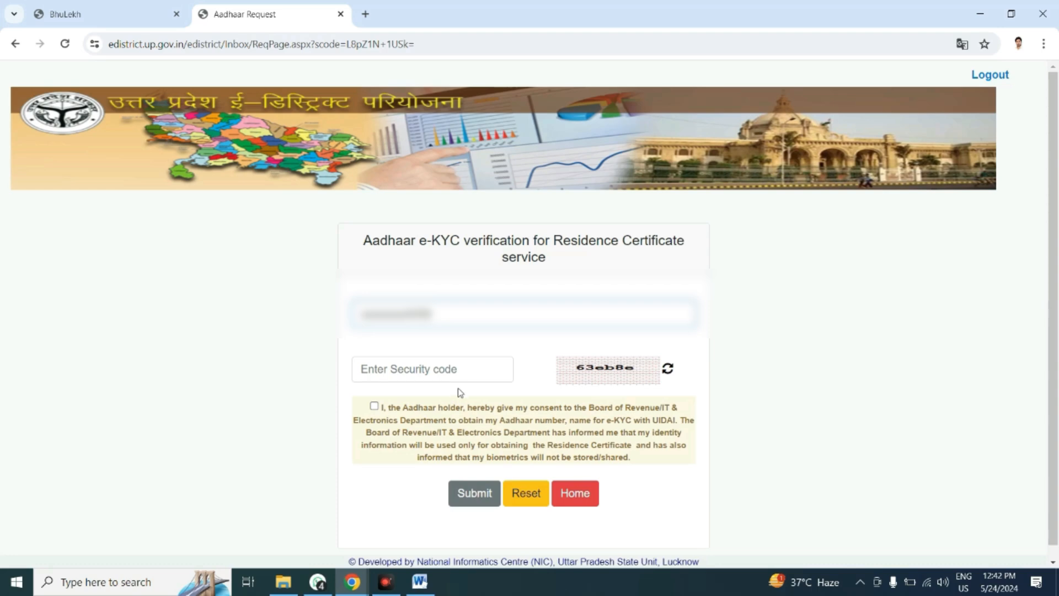
Enter the displayed security code, accept the Aadhaar holder's consent and submit the Residence Certificate e-KYC request.
{"action": "left_click", "coordinate": [449, 368]}
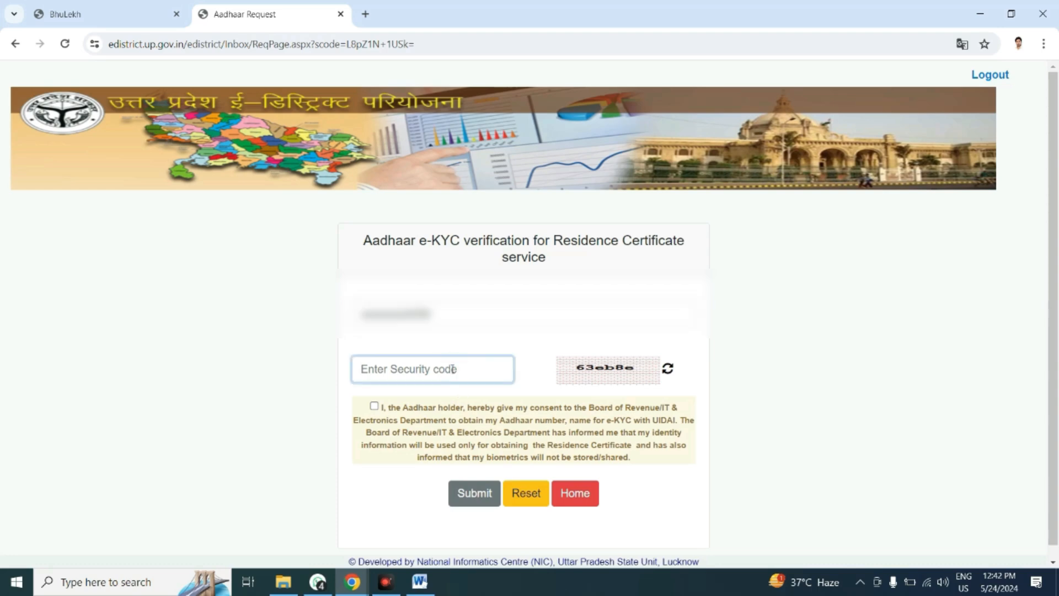
{"action": "type", "text": "63"}
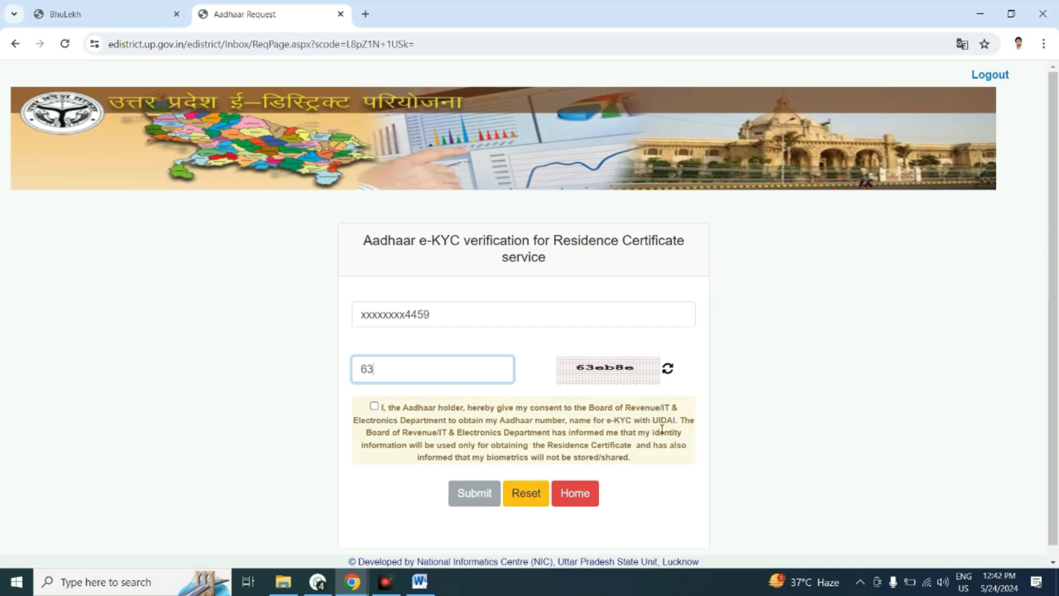
{"action": "key", "text": "ctrl+plus"}
{"action": "key", "text": "ctrl+plus"}
{"action": "key", "text": "ctrl+plus"}
{"action": "key", "text": "ctrl+plus"}
{"action": "scroll", "coordinate": [663, 434], "scroll_direction": "down", "scroll_amount": 3}
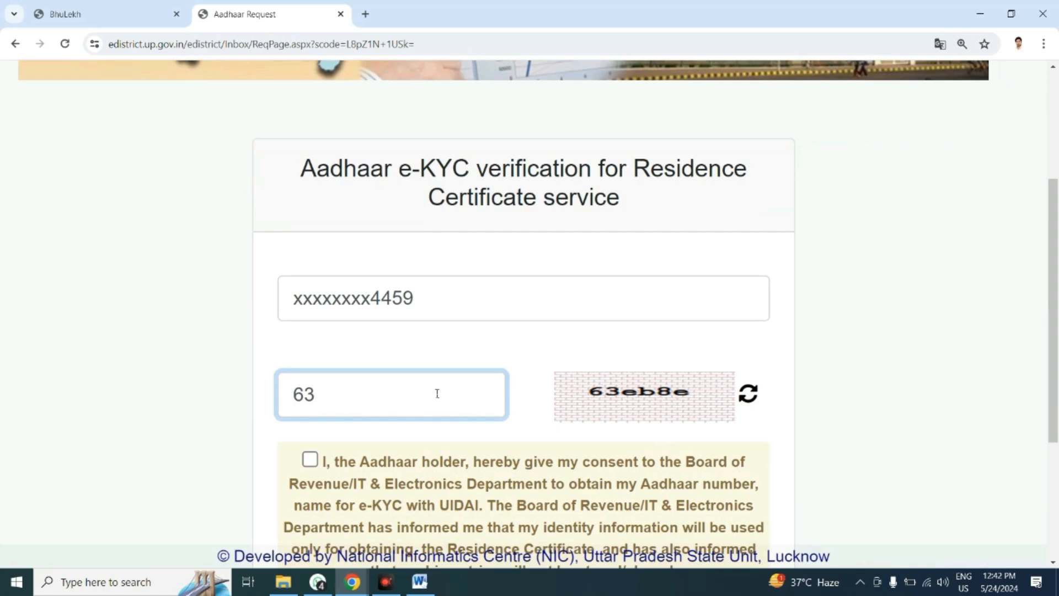
{"action": "type", "text": "eb8e"}
{"action": "key", "text": "ctrl+minus"}
{"action": "key", "text": "ctrl+minus"}
{"action": "key", "text": "ctrl+minus"}
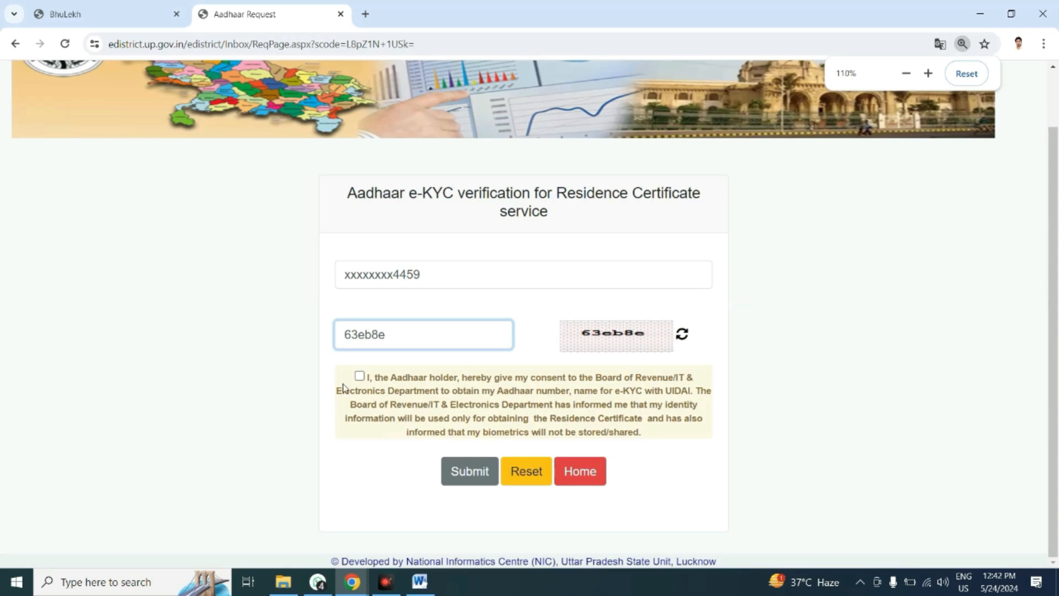
{"action": "left_click", "coordinate": [360, 377]}
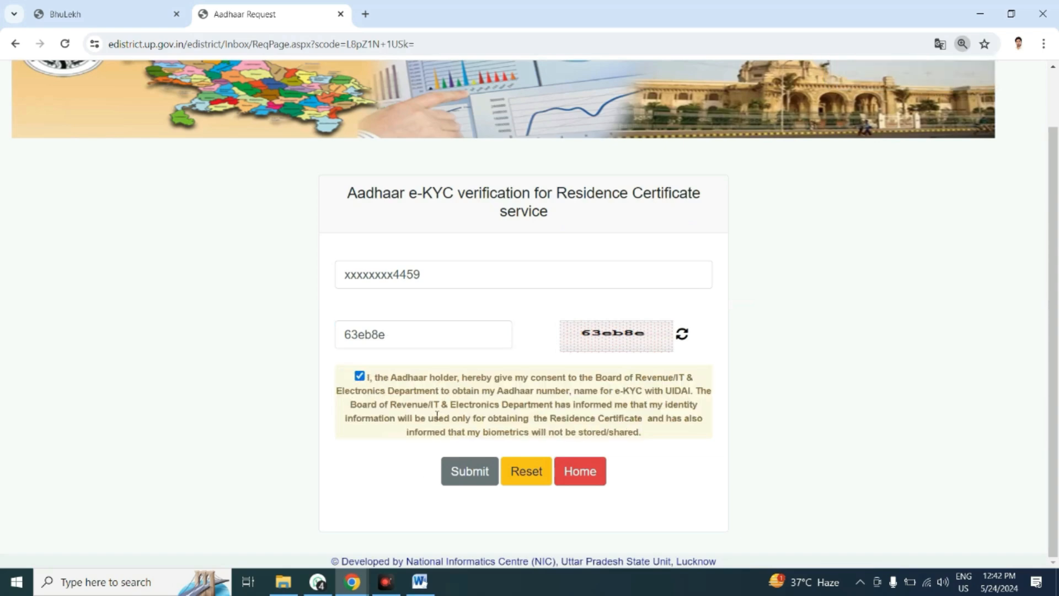
{"action": "left_click", "coordinate": [471, 476]}
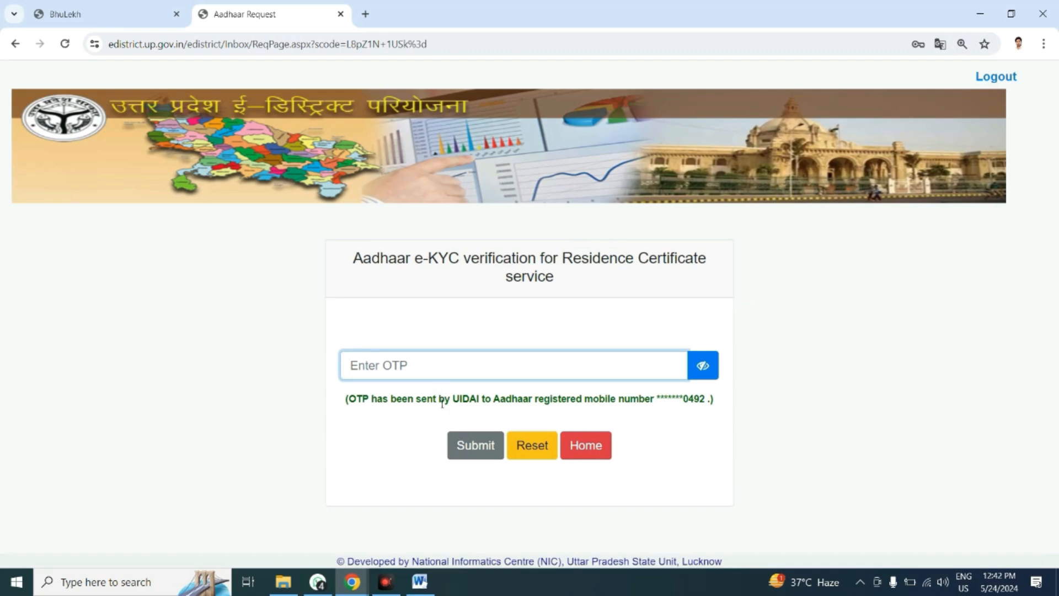
Enter the OTP sent to the Aadhaar-registered mobile number and submit the income certificate e-KYC verification.
{"action": "key", "text": "ctrl+minus"}
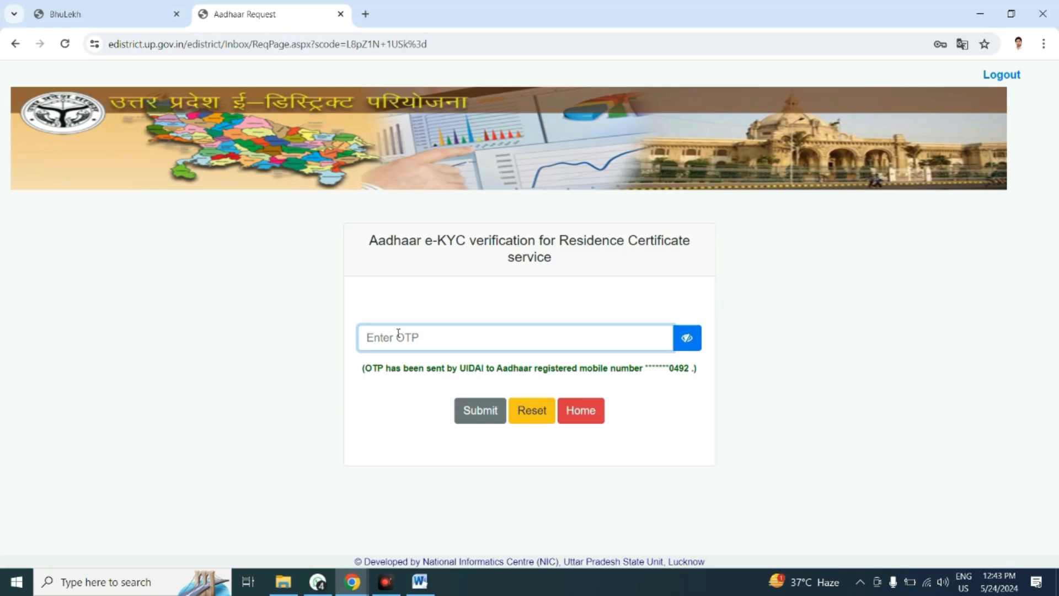
{"action": "left_click", "coordinate": [406, 341]}
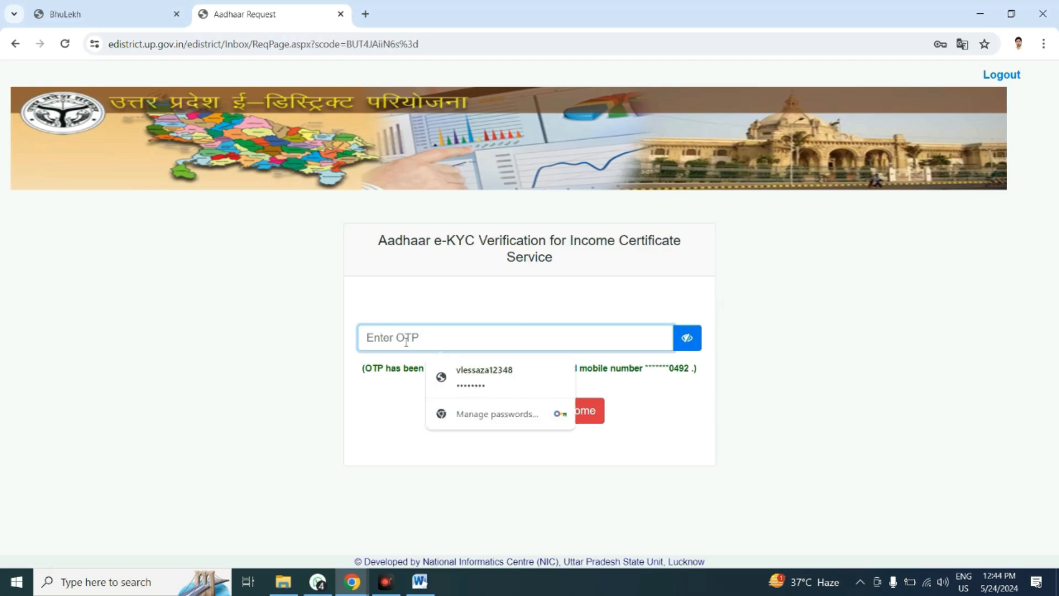
{"action": "type", "text": "**"}
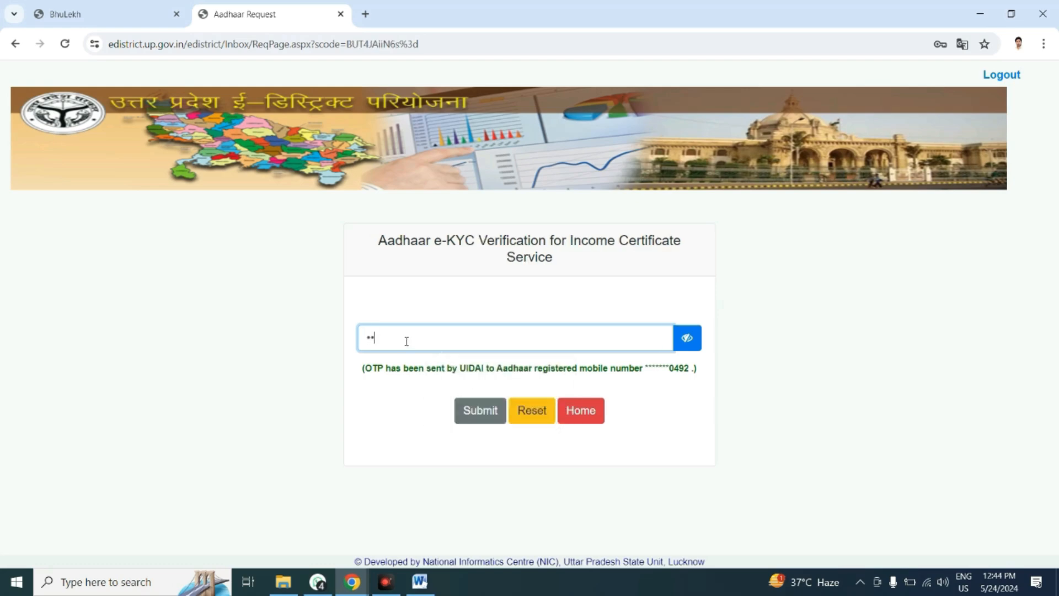
{"action": "type", "text": "****"}
{"action": "left_click", "coordinate": [478, 414]}
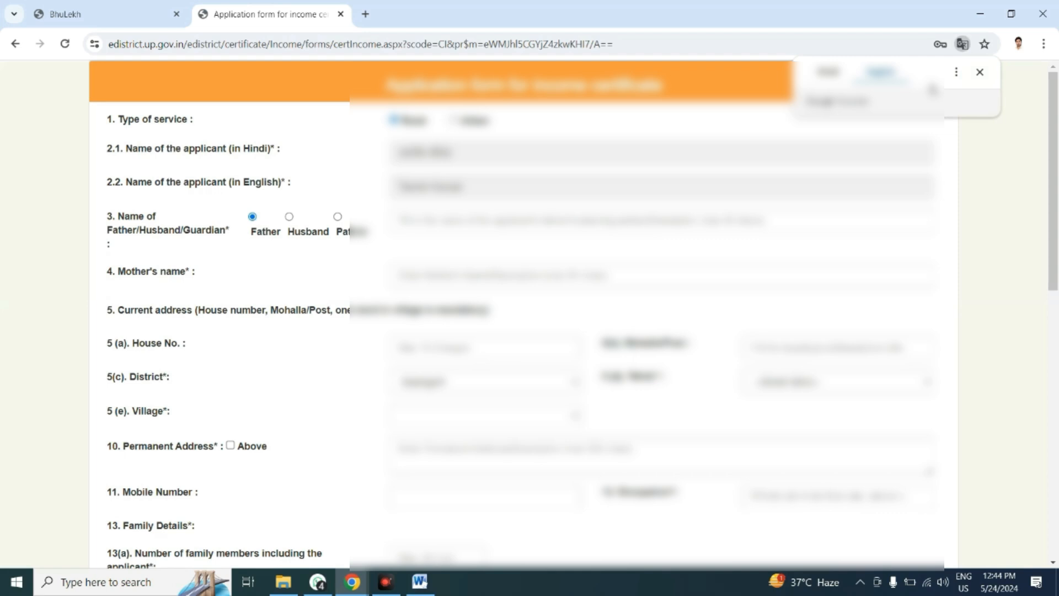
Dismiss the translation prompt and choose Husband as the relation for the Father/Husband/Guardian name.
{"action": "left_click", "coordinate": [979, 72]}
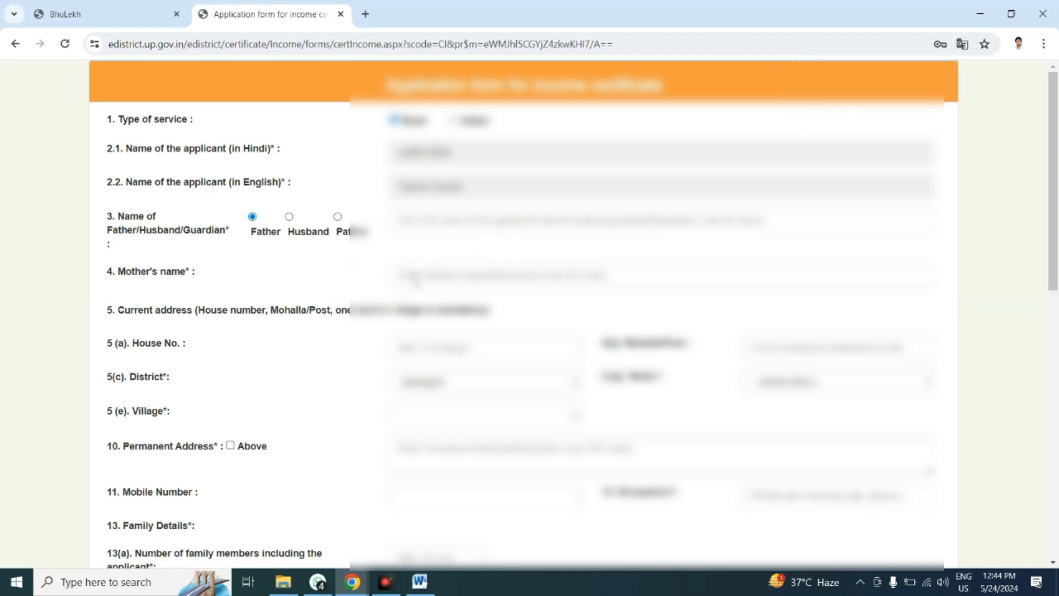
{"action": "left_click", "coordinate": [476, 220]}
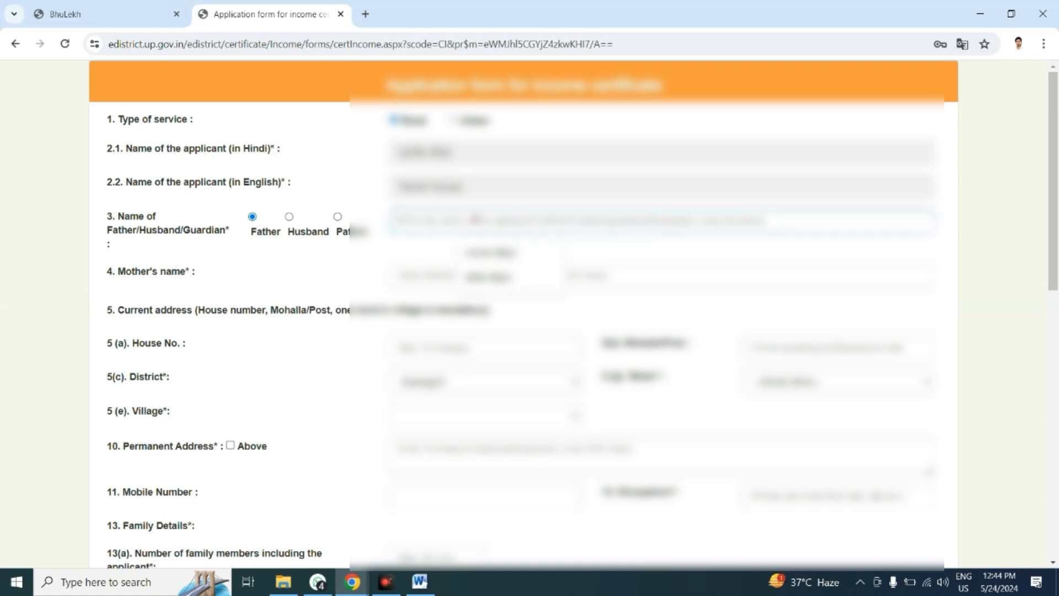
{"action": "left_click", "coordinate": [289, 217]}
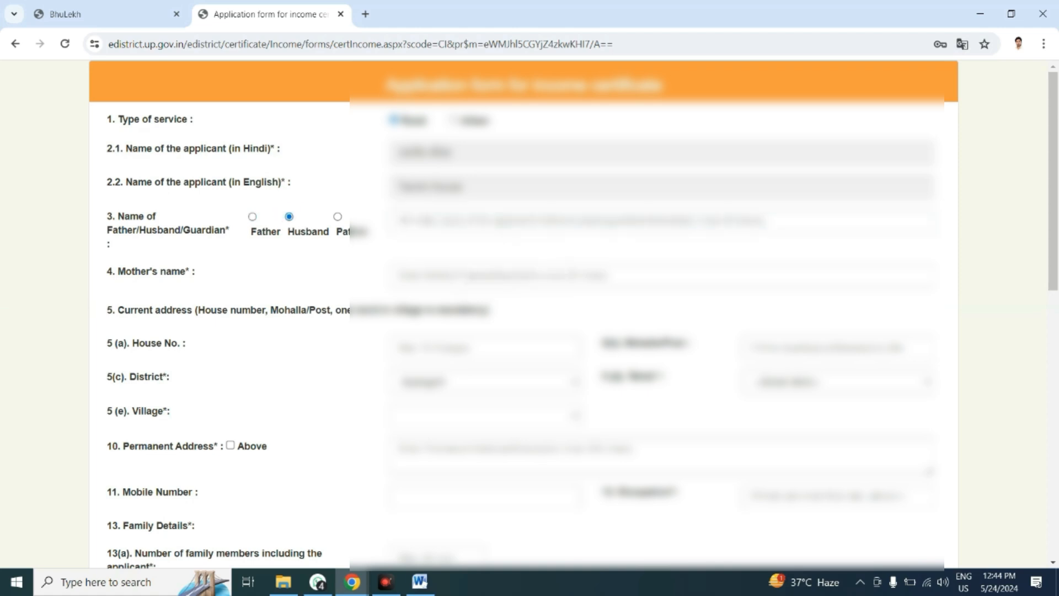
Switch the income certificate application form from the English translation back to its original Hindi.
{"action": "left_click", "coordinate": [963, 44]}
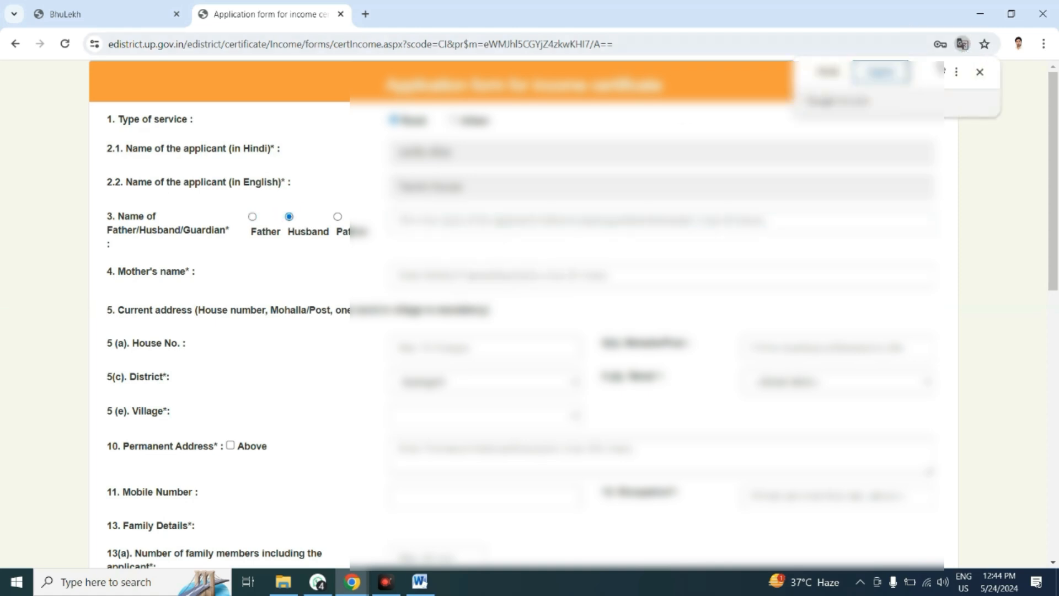
{"action": "left_click", "coordinate": [840, 75]}
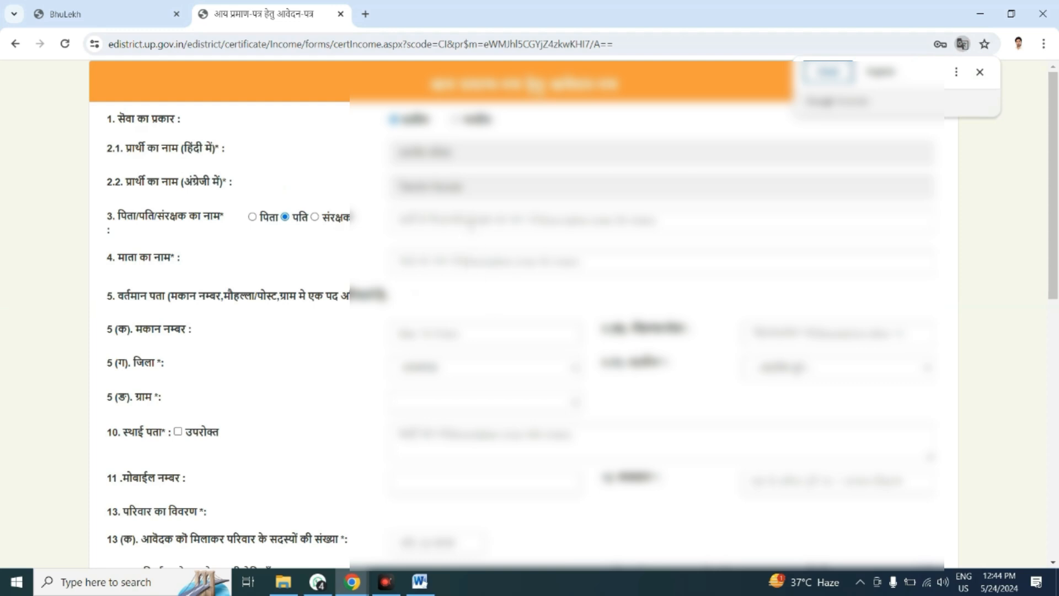
{"action": "left_click", "coordinate": [473, 224]}
{"action": "left_click", "coordinate": [626, 241]}
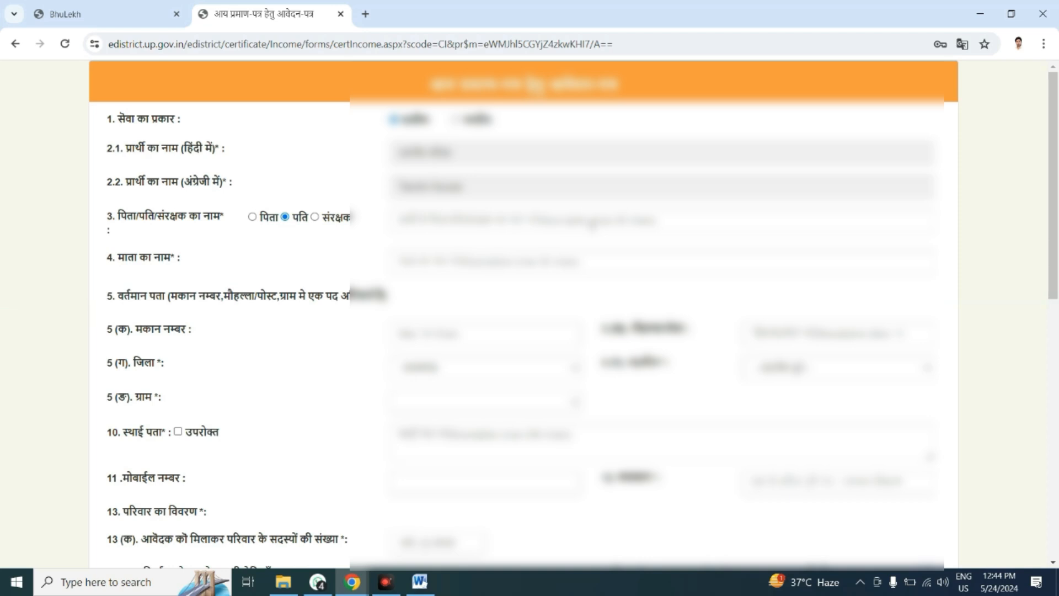
Look through the form's name, current address, income and certificate detail fields.
{"action": "left_click", "coordinate": [593, 225]}
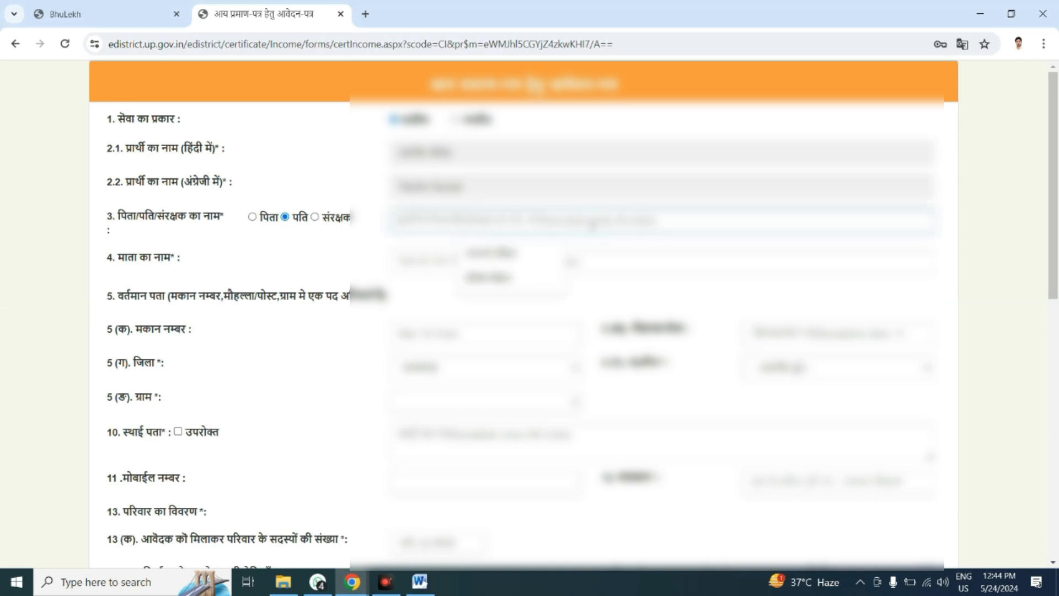
{"action": "left_click", "coordinate": [654, 261]}
{"action": "scroll", "coordinate": [1057, 211], "scroll_direction": "down", "scroll_amount": 2}
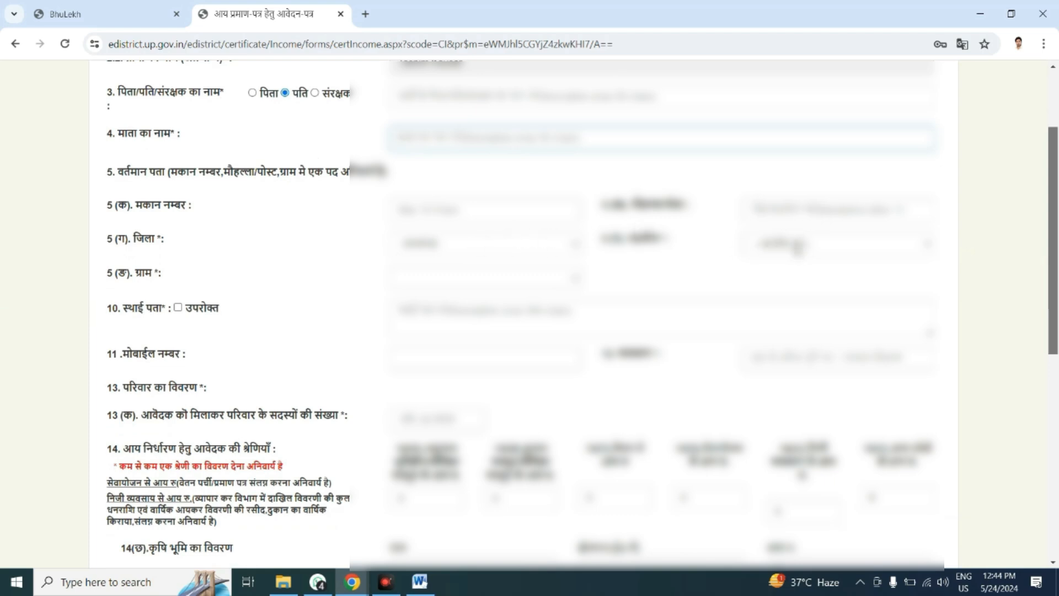
{"action": "left_click", "coordinate": [485, 291]}
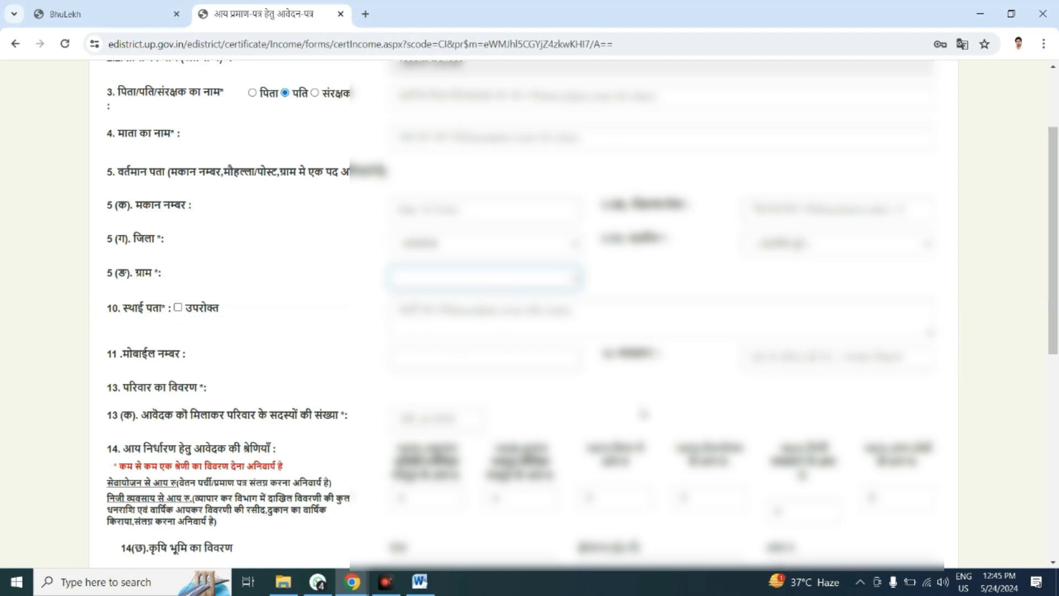
{"action": "scroll", "coordinate": [1056, 265], "scroll_direction": "down", "scroll_amount": 4}
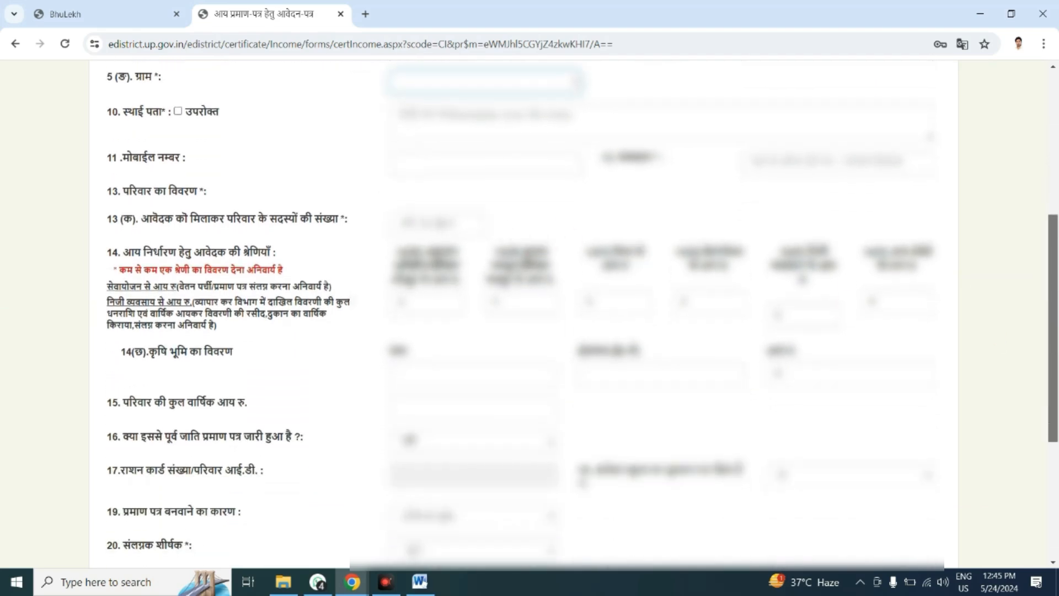
{"action": "scroll", "coordinate": [1056, 265], "scroll_direction": "up", "scroll_amount": 7}
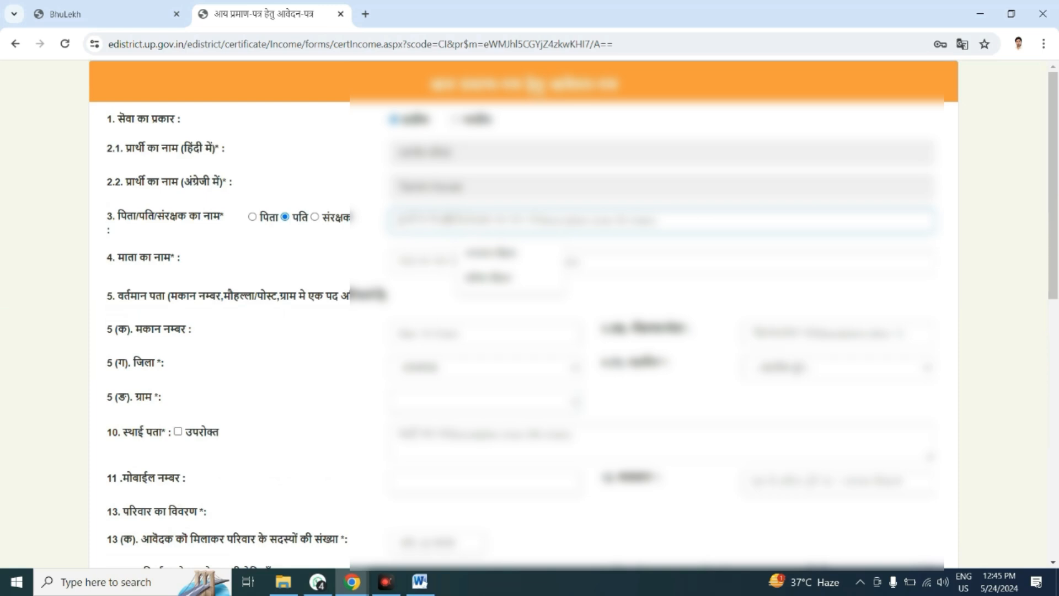
Enter the husband's name in Hindi in the father/husband/guardian name field.
{"action": "key", "text": "alt+shift"}
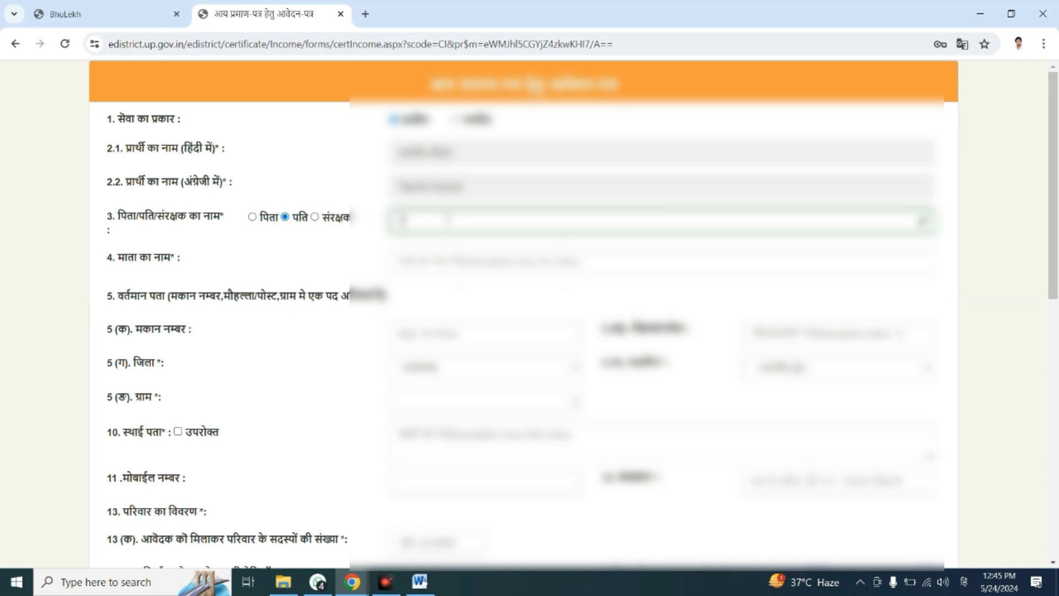
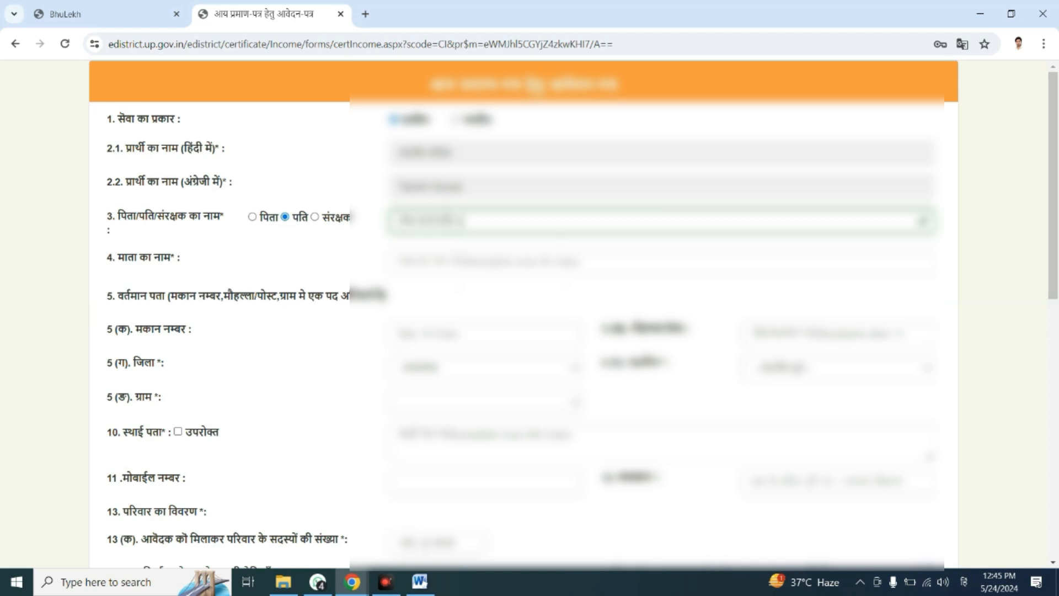
{"action": "type", "text": "मा"}
Enter the mother's name in Hindi in field 4 of the application form.
{"action": "left_click", "coordinate": [465, 262]}
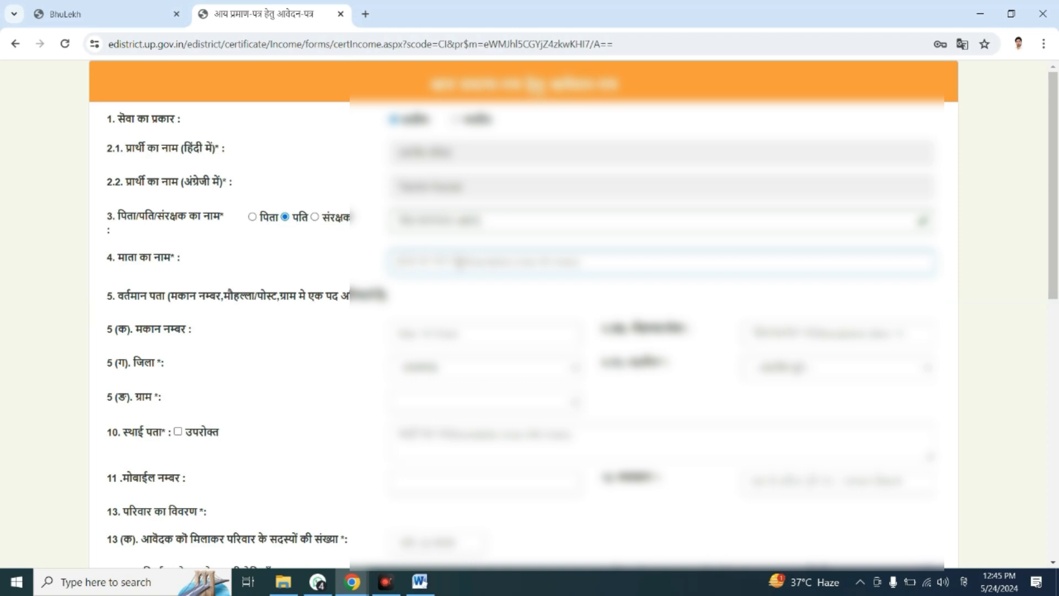
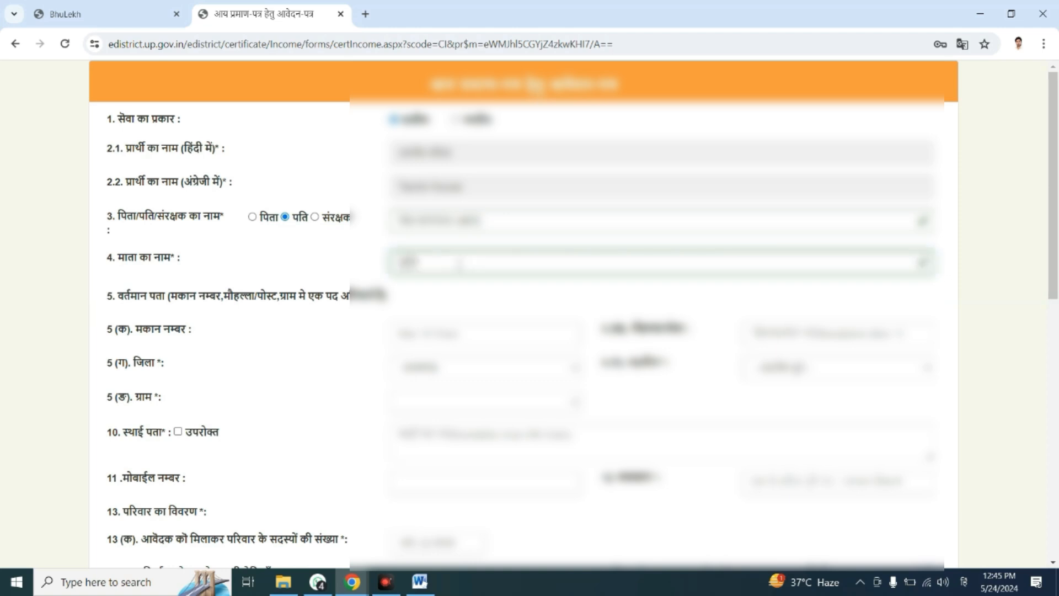
{"action": "left_click", "coordinate": [470, 289]}
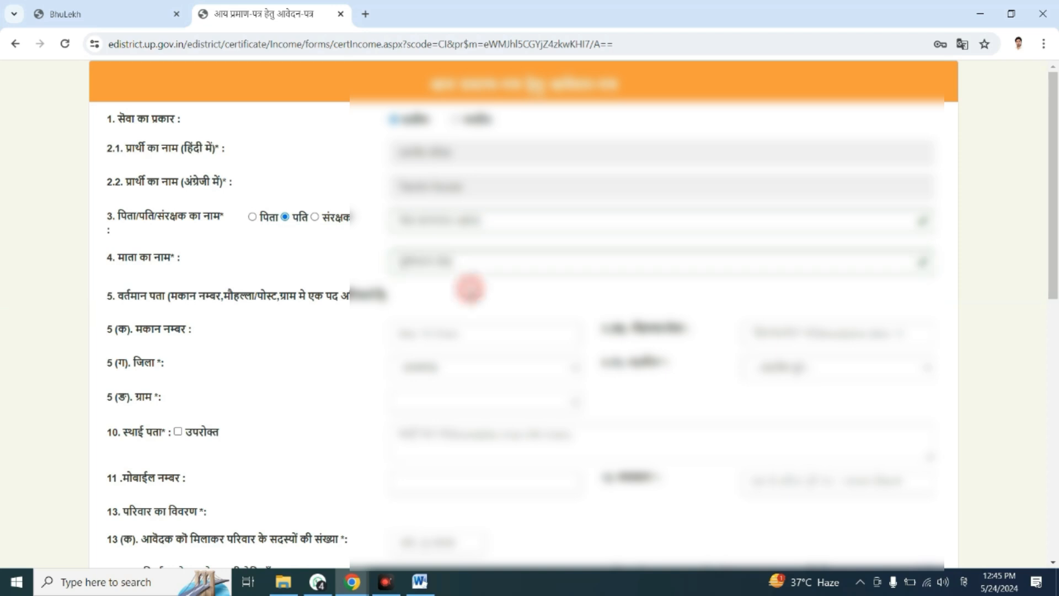
Fill in the house number of the current address using English input.
{"action": "left_click", "coordinate": [441, 332]}
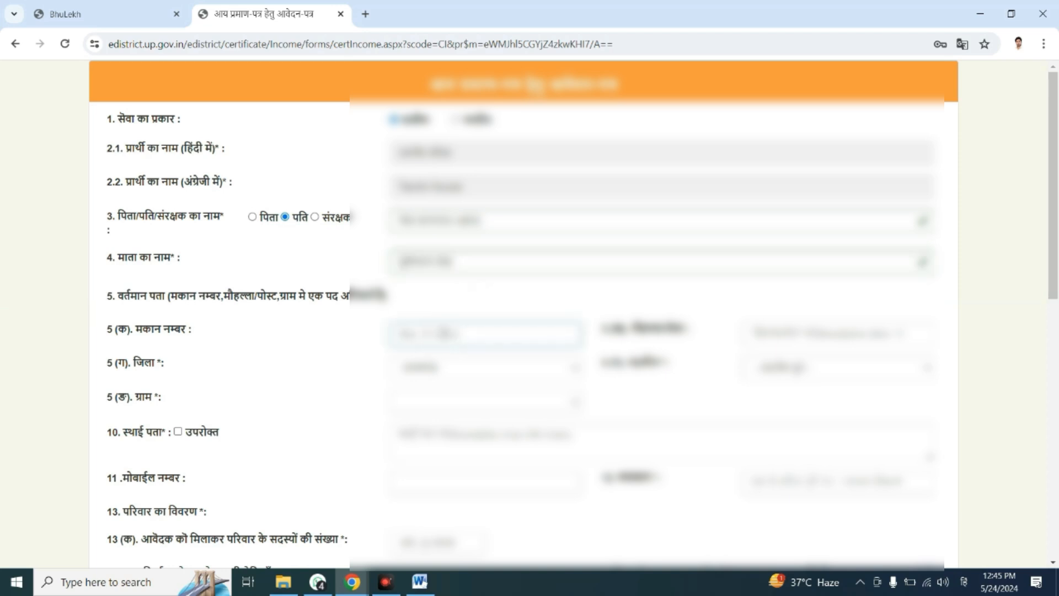
{"action": "type", "text": "0"}
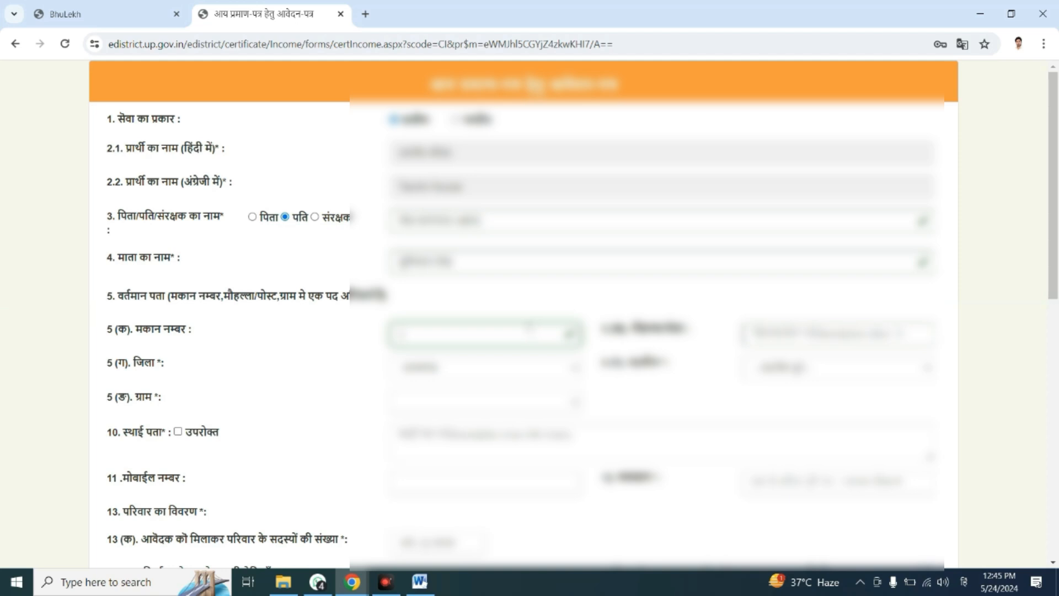
{"action": "key", "text": "alt+shift"}
{"action": "key", "text": "BackSpace"}
{"action": "type", "text": "0"}
Fill in the Mohalla/Post part of the current address in Hindi.
{"action": "key", "text": "alt+shift"}
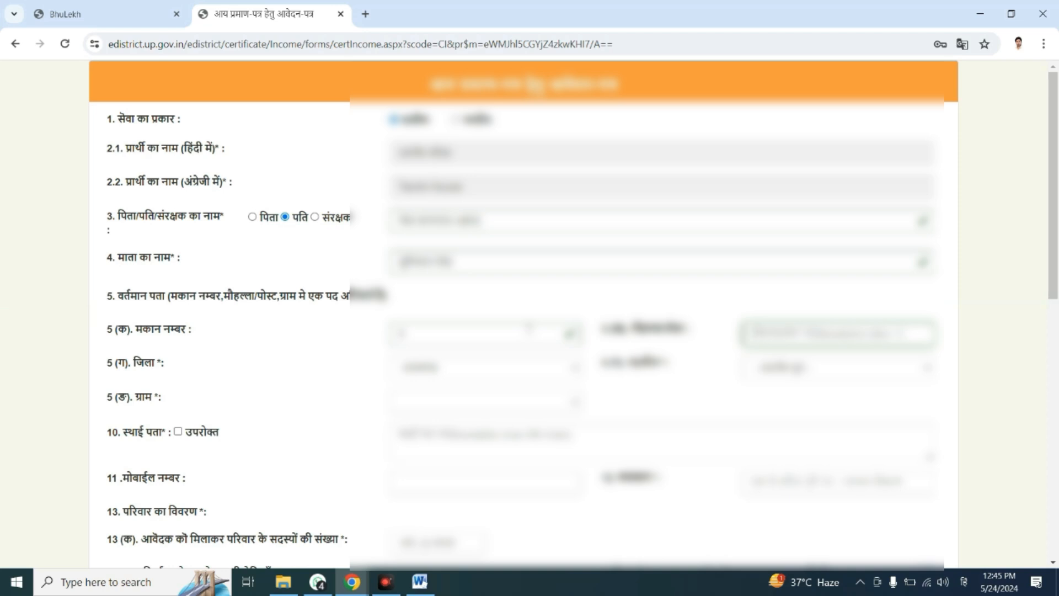
{"action": "type", "text": "म"}
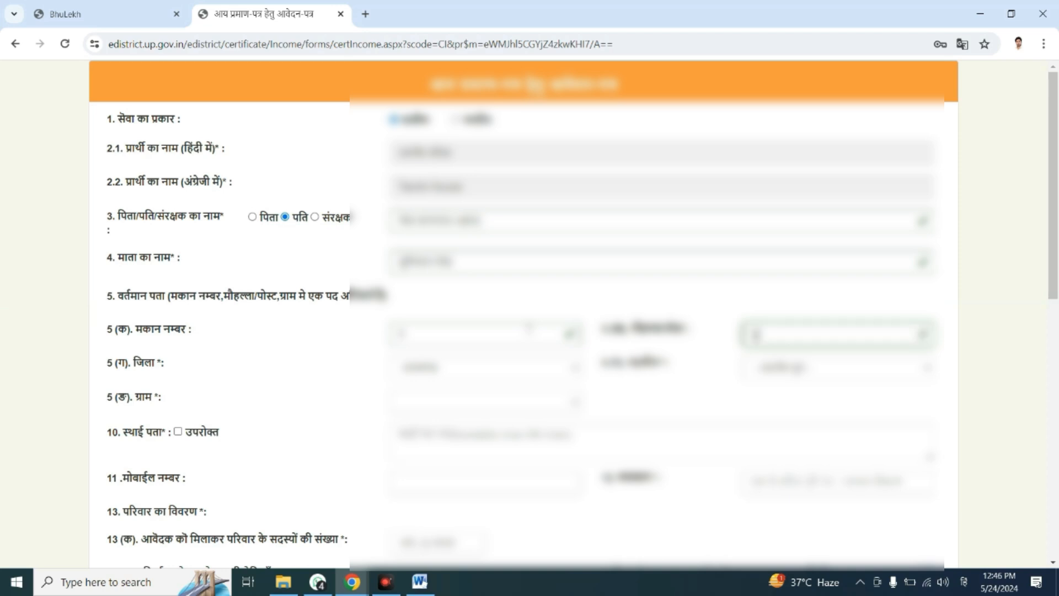
{"action": "type", "text": "ाररािंह"}
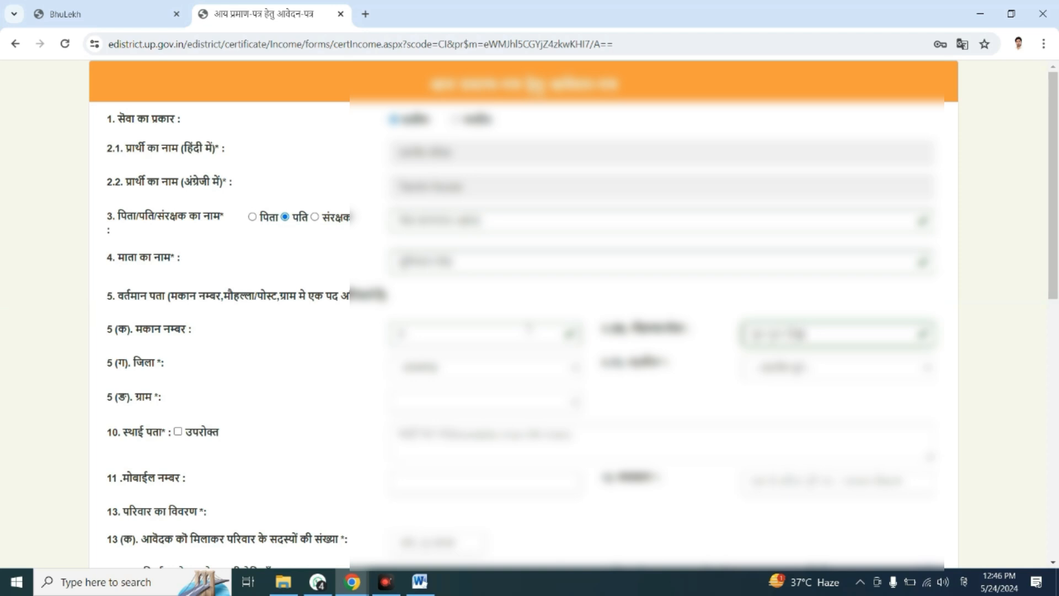
Choose the applicant's tehsil for the current address and return the reloaded form to Hindi.
{"action": "left_click", "coordinate": [819, 372]}
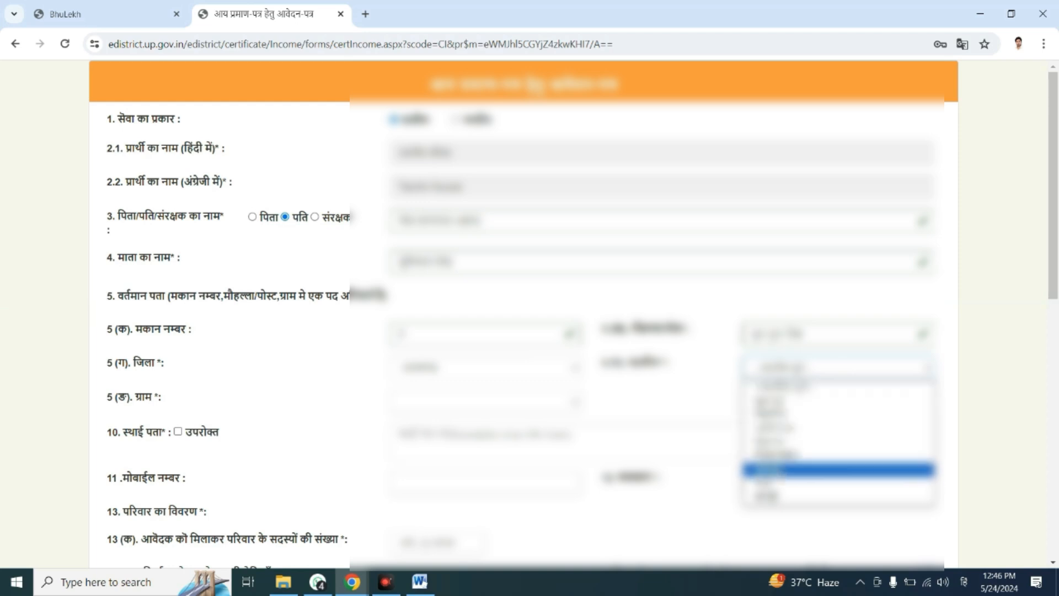
{"action": "left_click", "coordinate": [772, 468]}
{"action": "left_click", "coordinate": [481, 418]}
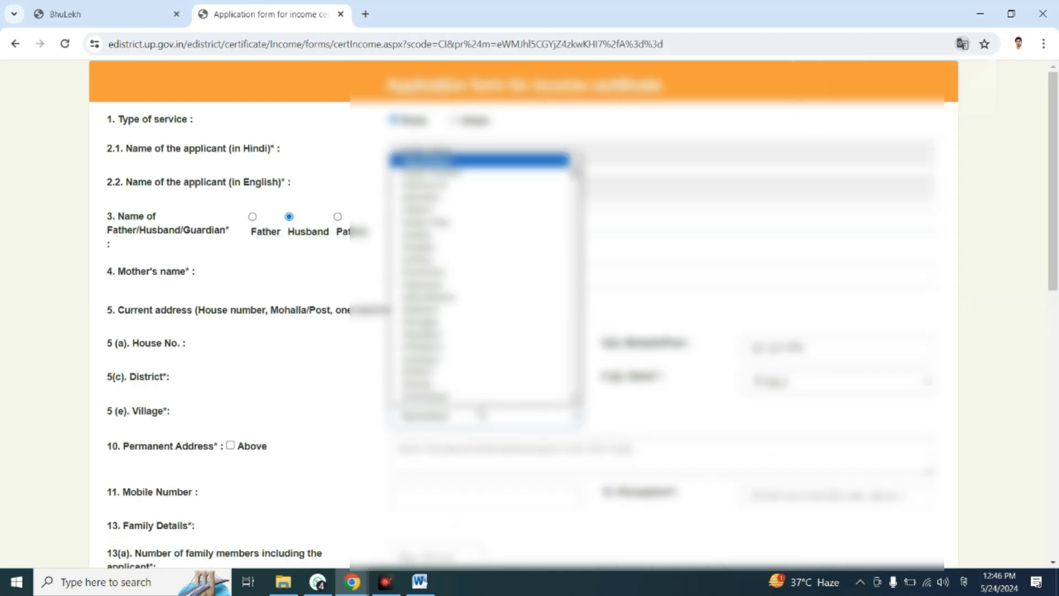
{"action": "left_click", "coordinate": [962, 44]}
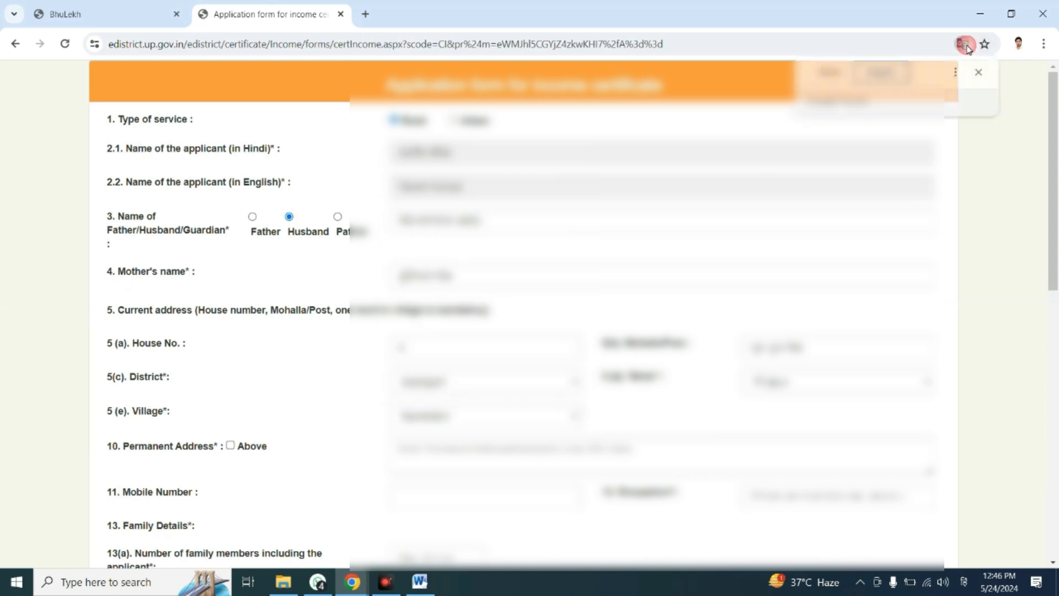
{"action": "left_click", "coordinate": [829, 73]}
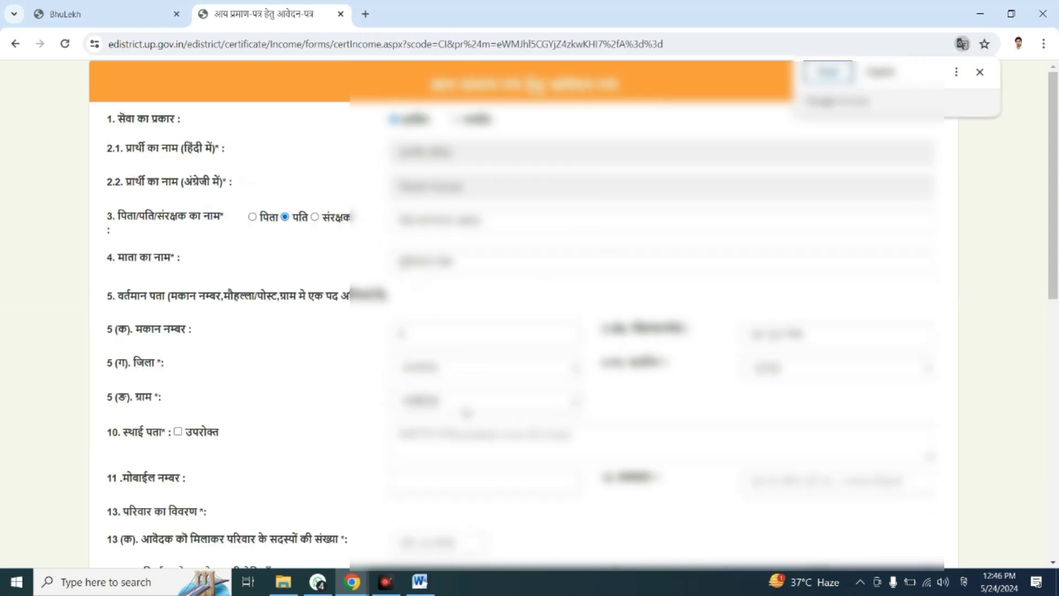
Choose the applicant's village for the current address.
{"action": "left_click", "coordinate": [523, 408]}
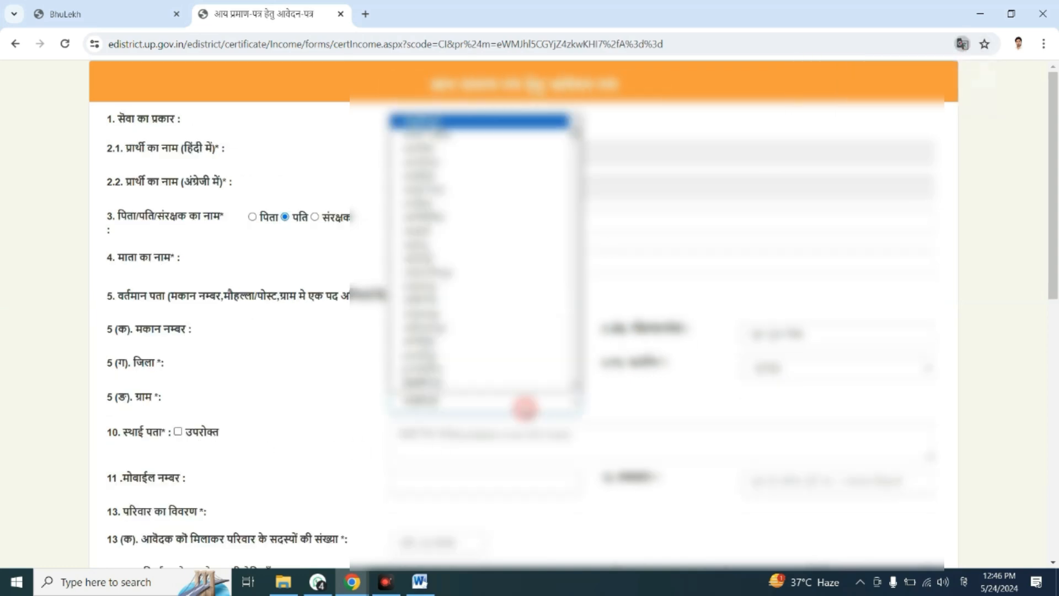
{"action": "scroll", "coordinate": [485, 271], "scroll_direction": "down", "scroll_amount": 5}
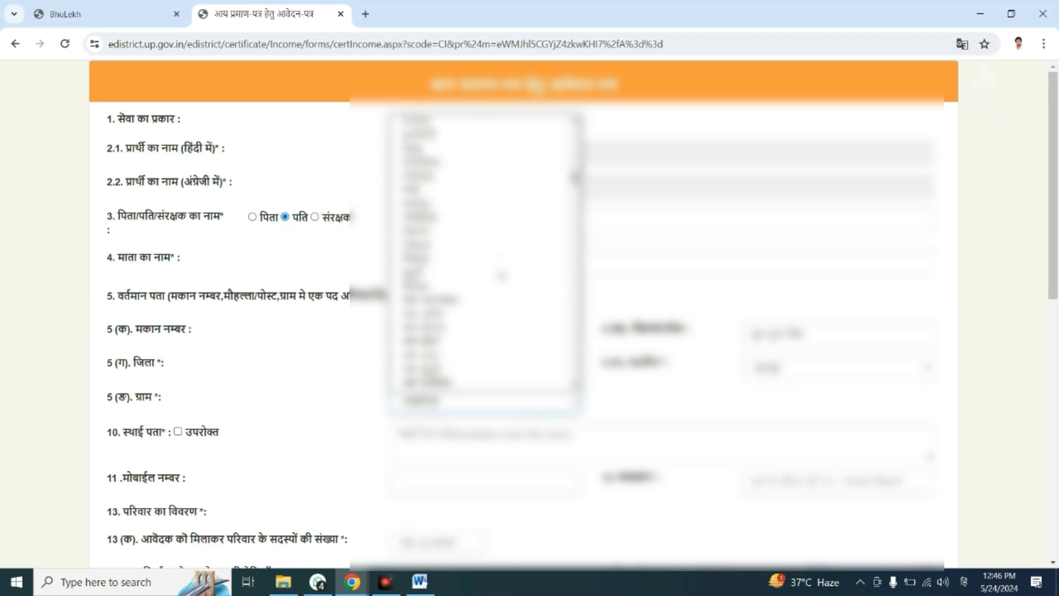
{"action": "scroll", "coordinate": [501, 275], "scroll_direction": "down", "scroll_amount": 3}
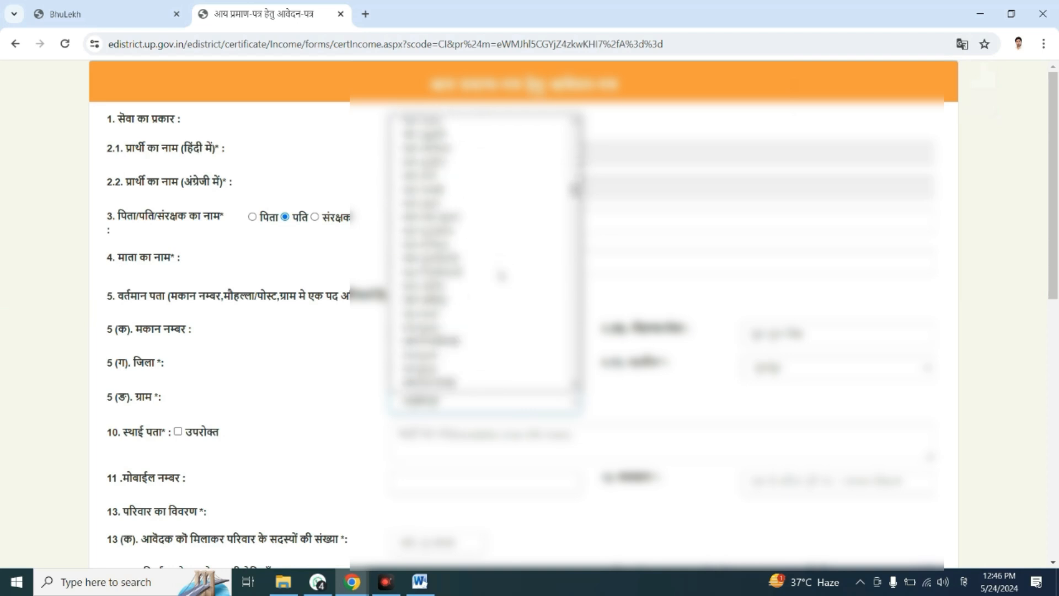
{"action": "scroll", "coordinate": [501, 276], "scroll_direction": "down", "scroll_amount": 8}
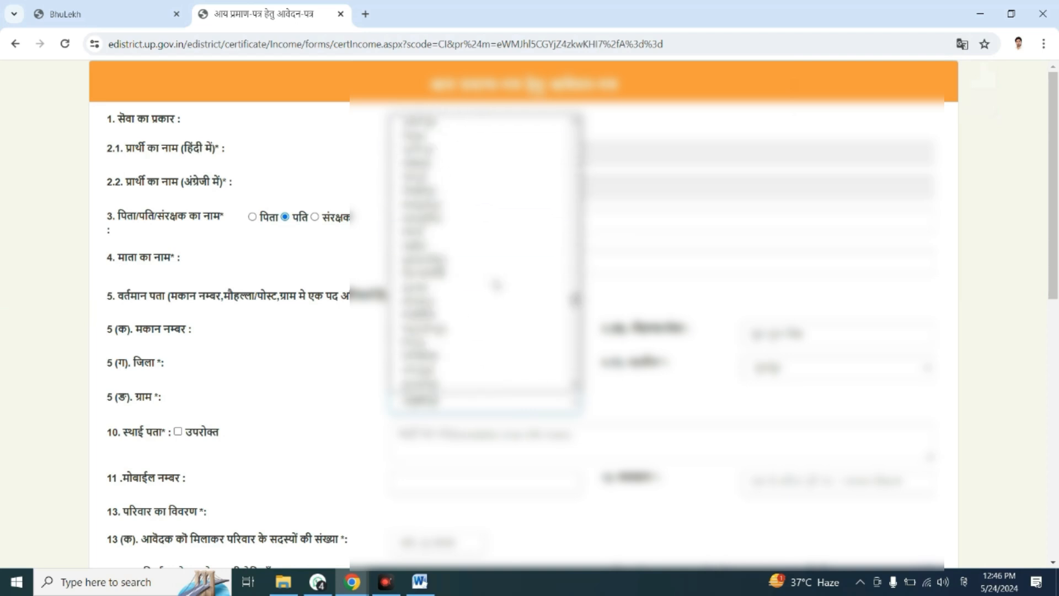
{"action": "scroll", "coordinate": [497, 285], "scroll_direction": "up", "scroll_amount": 3}
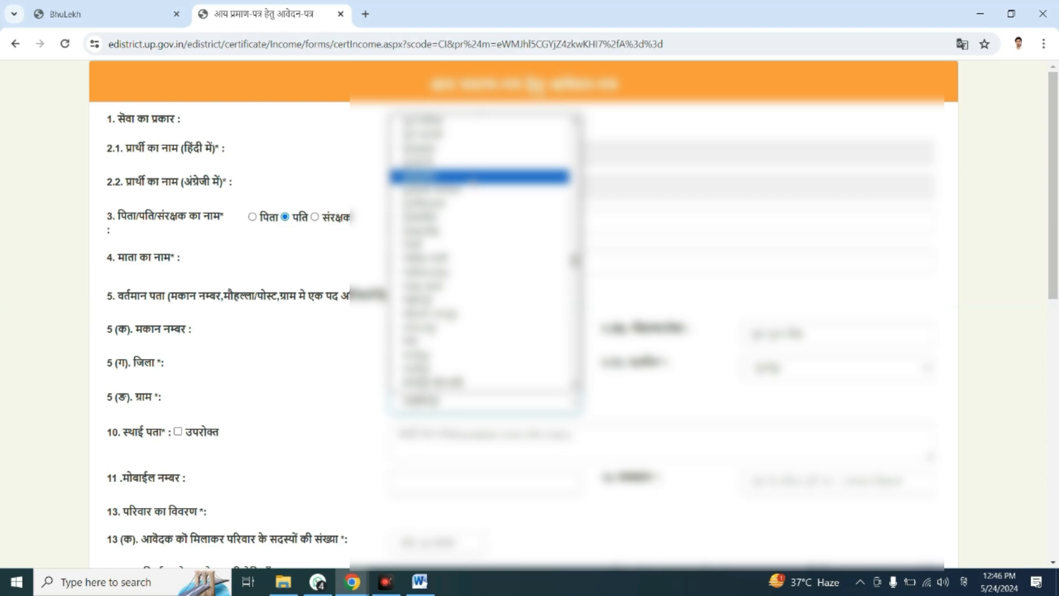
{"action": "left_click", "coordinate": [472, 176]}
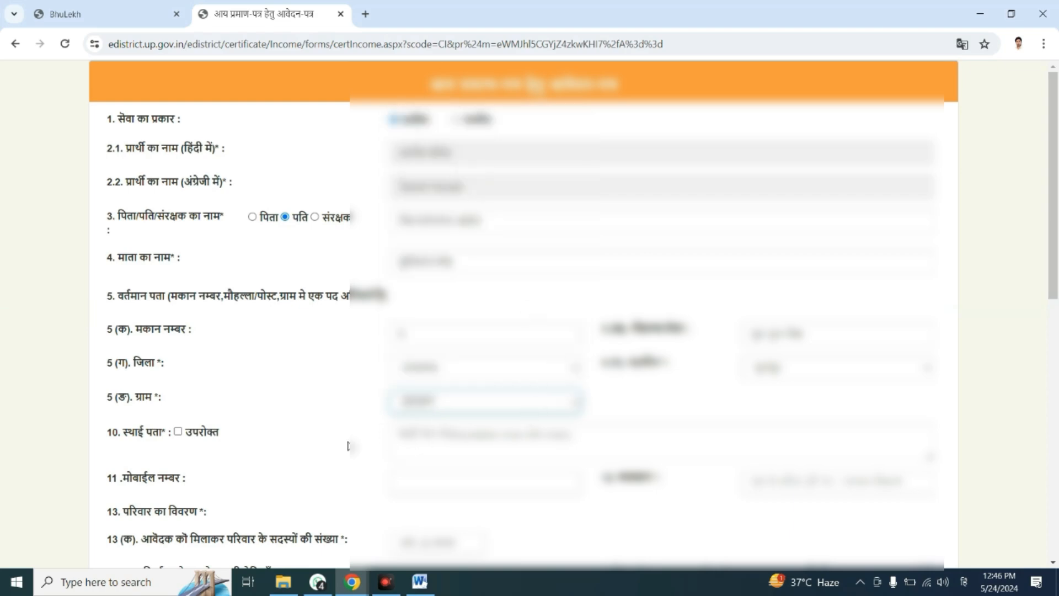
Mark the permanent address as the same as above and show the form in Hindi again.
{"action": "left_click", "coordinate": [178, 432]}
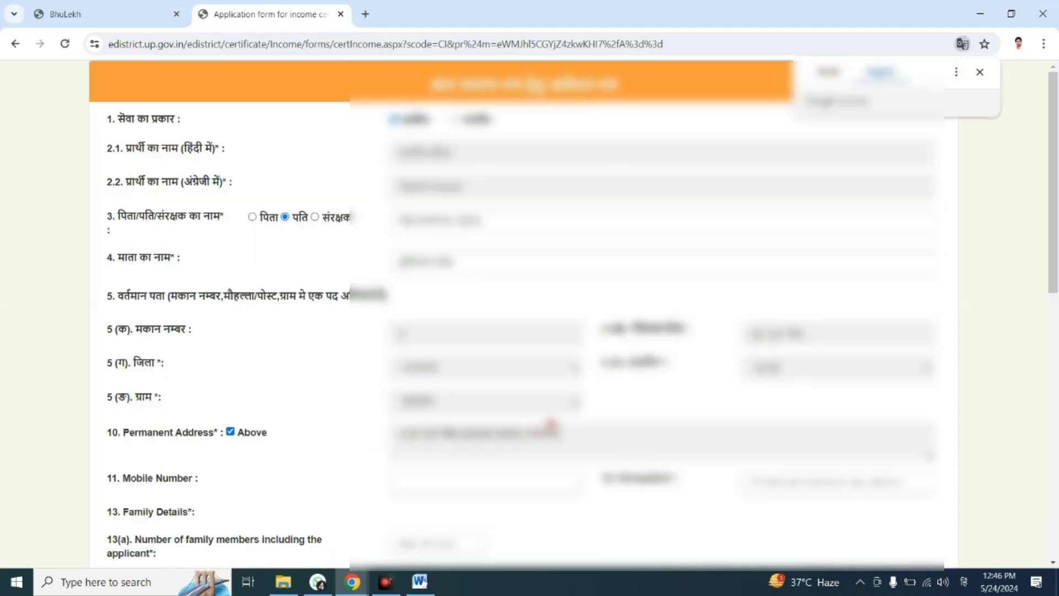
{"action": "scroll", "coordinate": [607, 402], "scroll_direction": "down", "scroll_amount": 5}
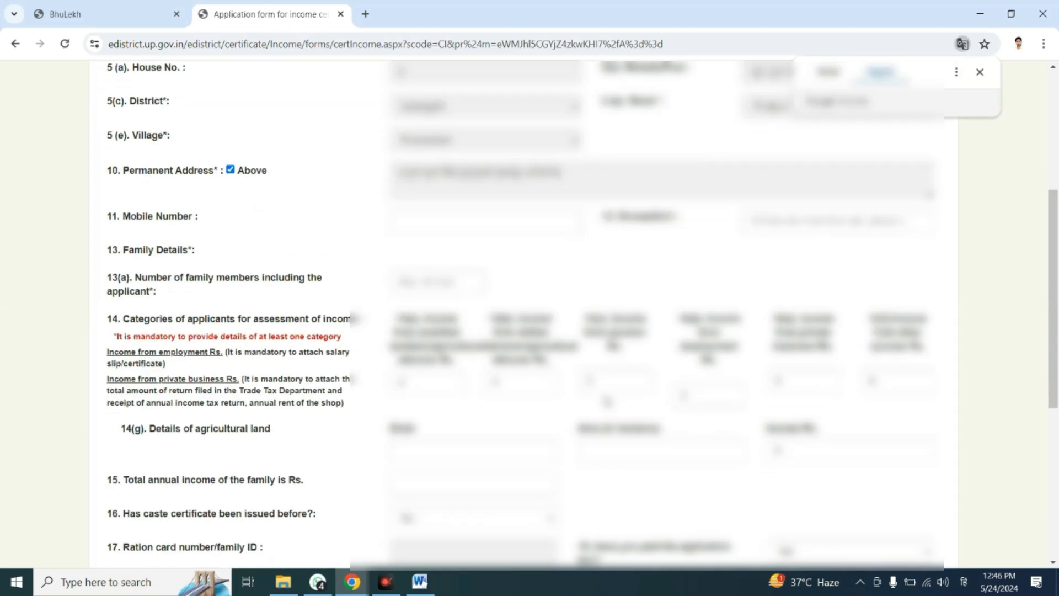
{"action": "left_click", "coordinate": [957, 72]}
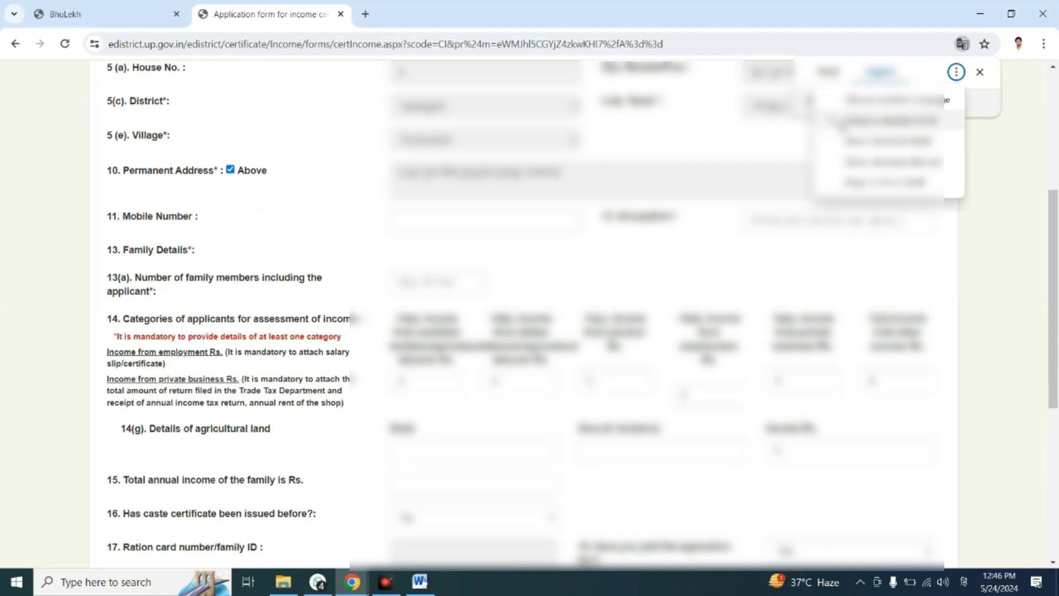
{"action": "left_click", "coordinate": [839, 123]}
{"action": "left_click", "coordinate": [835, 77]}
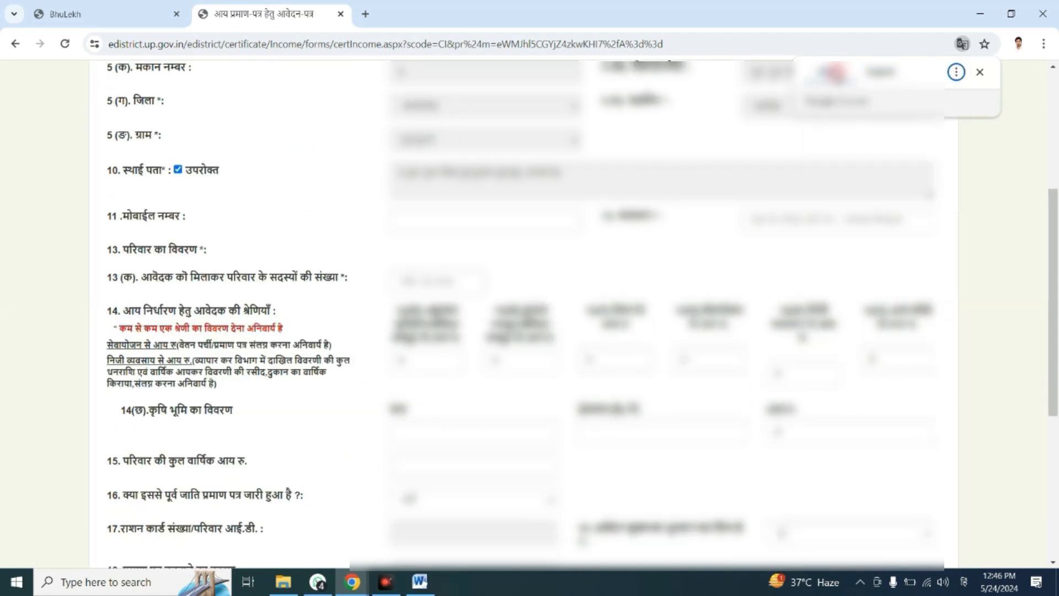
Fill in the applicant's mobile number in field 11, correcting the first attempt.
{"action": "left_click", "coordinate": [506, 221]}
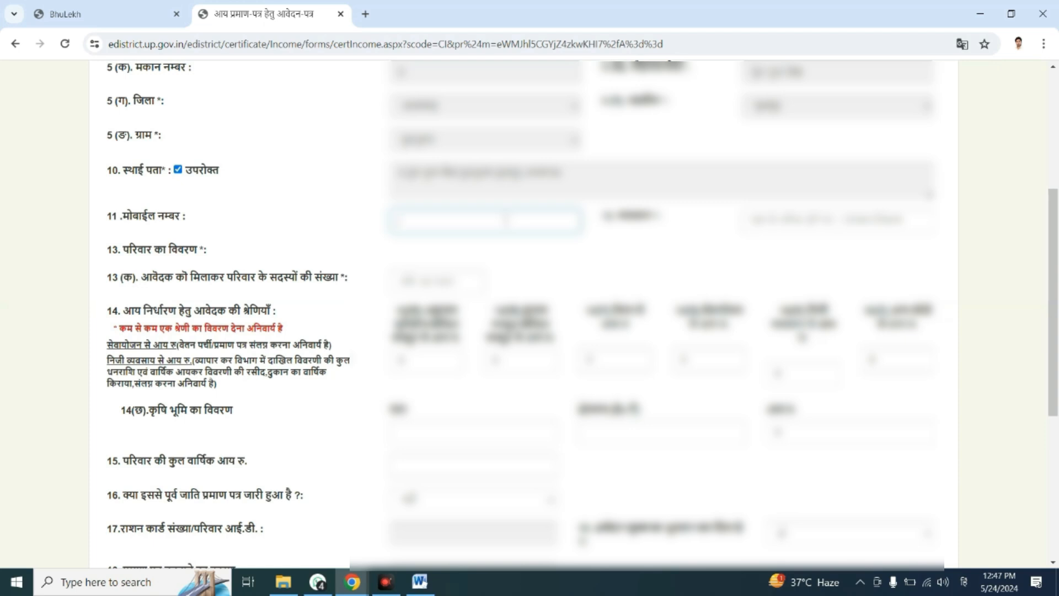
{"action": "type", "text": "????????"}
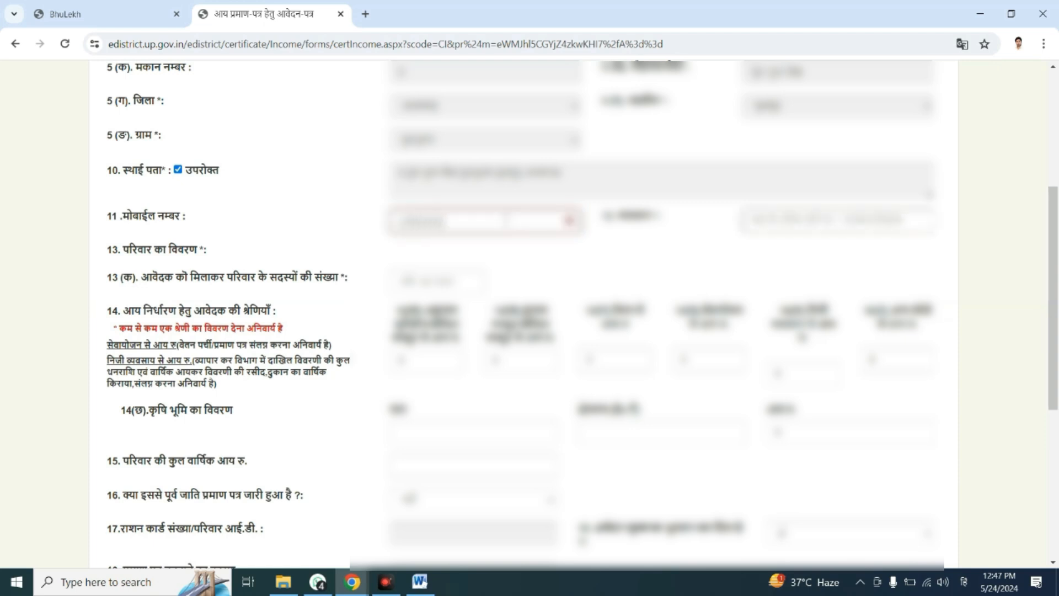
{"action": "type", "text": "?"}
{"action": "key", "text": "BackSpace"}
{"action": "key", "text": "BackSpace"}
{"action": "key", "text": "BackSpace"}
{"action": "key", "text": "BackSpace"}
{"action": "key", "text": "BackSpace"}
{"action": "key", "text": "BackSpace"}
{"action": "key", "text": "BackSpace"}
{"action": "key", "text": "BackSpace"}
{"action": "key", "text": "BackSpace"}
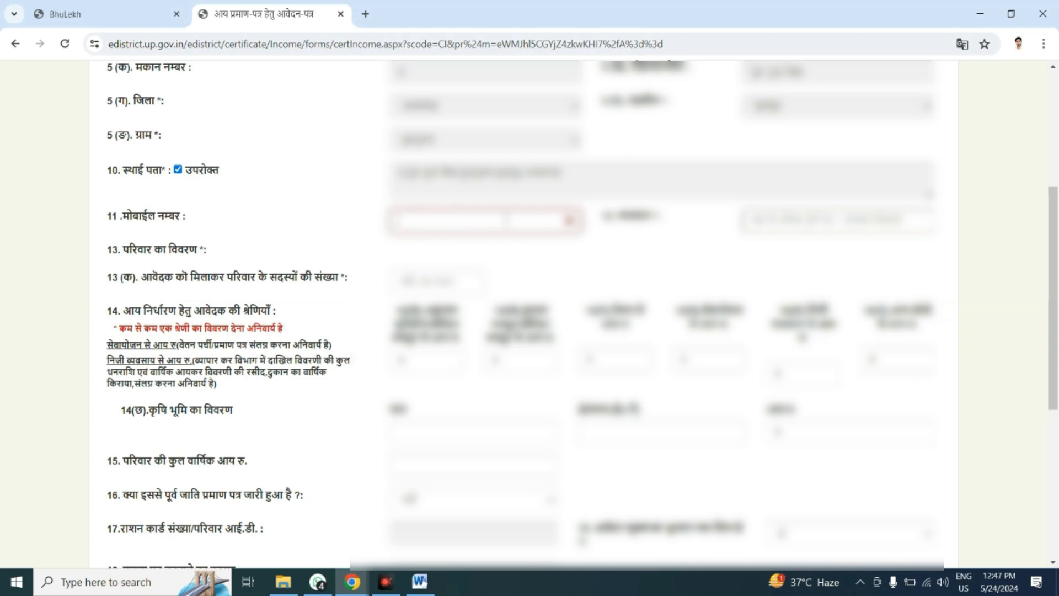
{"action": "type", "text": "????????????"}
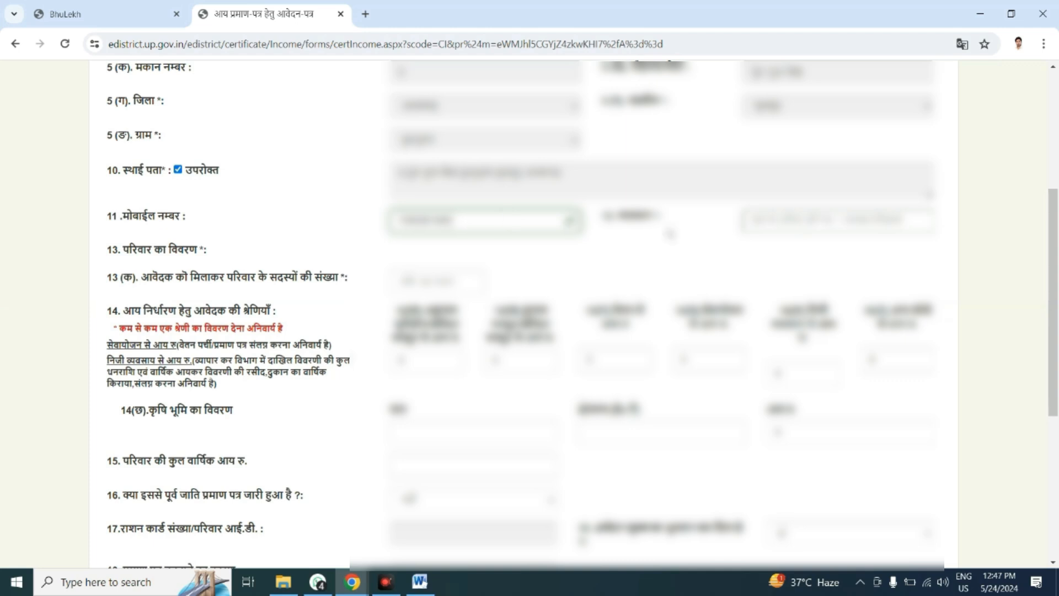
Fill in the applicant's occupation in Hindi as कृषि.
{"action": "left_click", "coordinate": [773, 218]}
{"action": "key", "text": "alt+shift"}
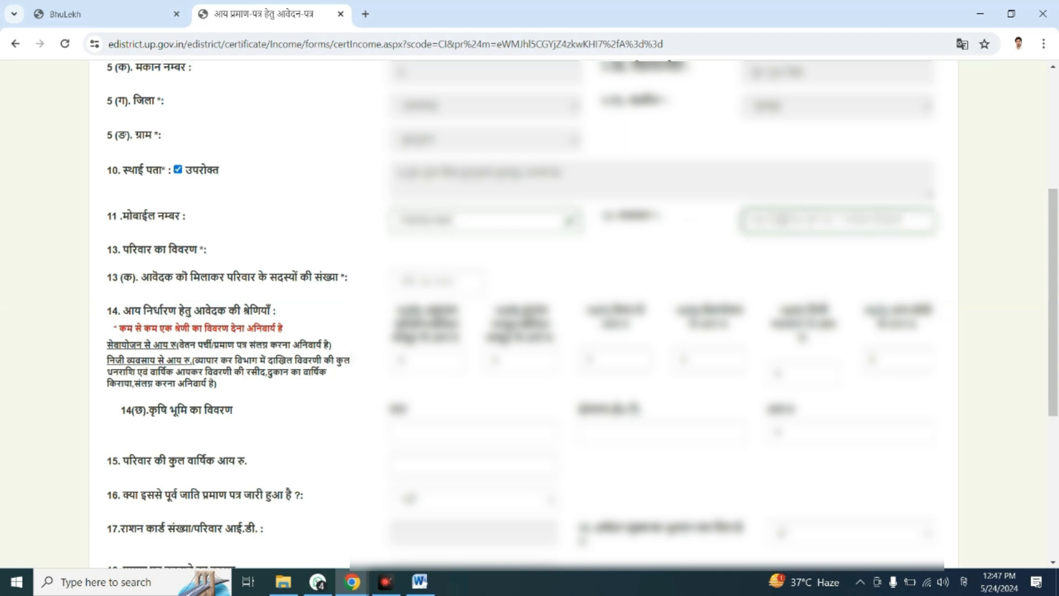
{"action": "type", "text": "???"}
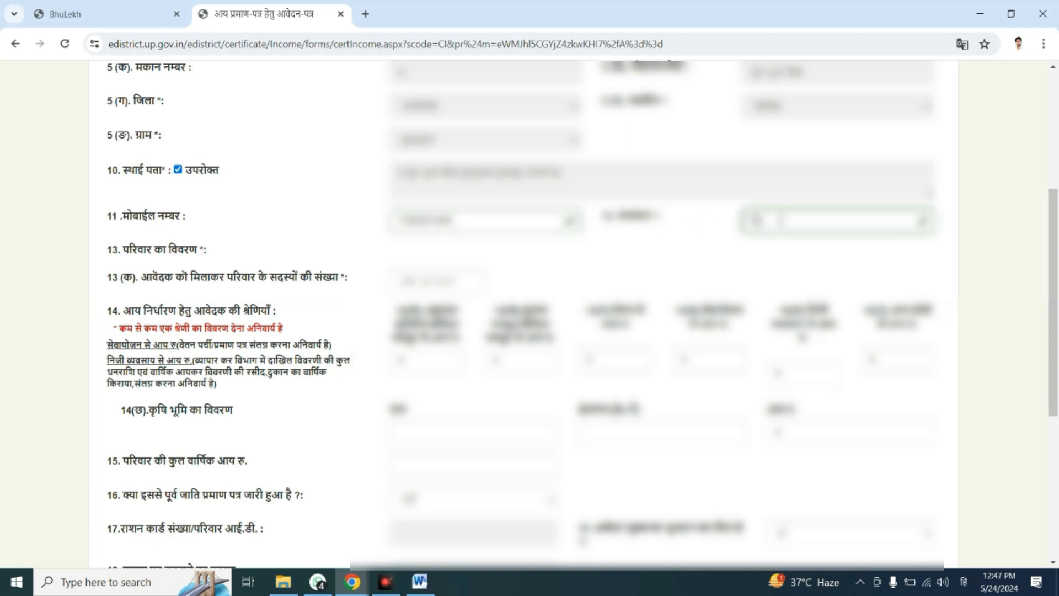
{"action": "key", "text": "BackSpace"}
{"action": "key", "text": "BackSpace"}
{"action": "key", "text": "BackSpace"}
{"action": "key", "text": "BackSpace"}
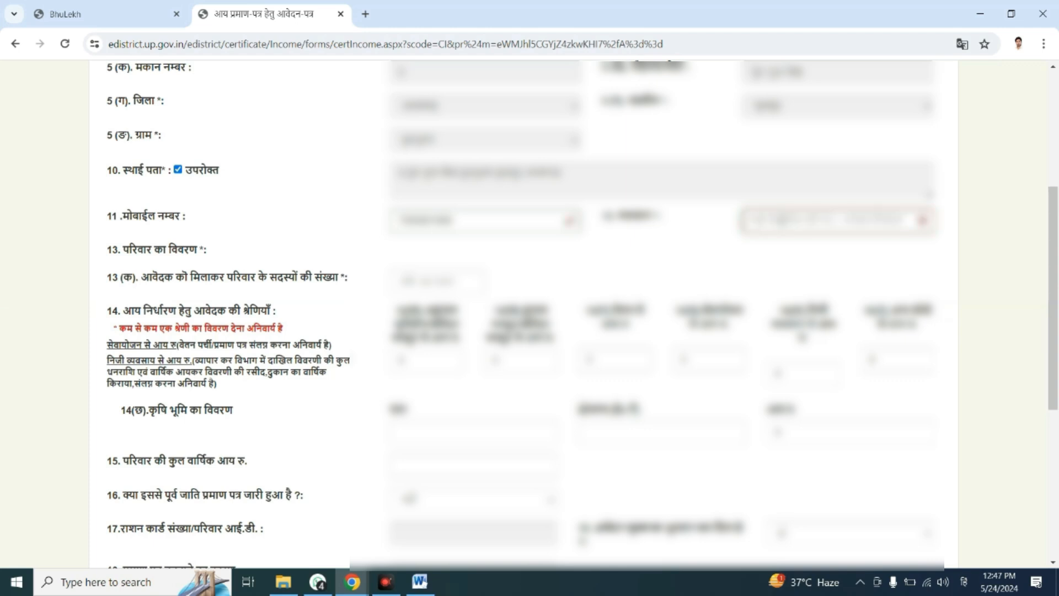
{"action": "type", "text": "?ृषि"}
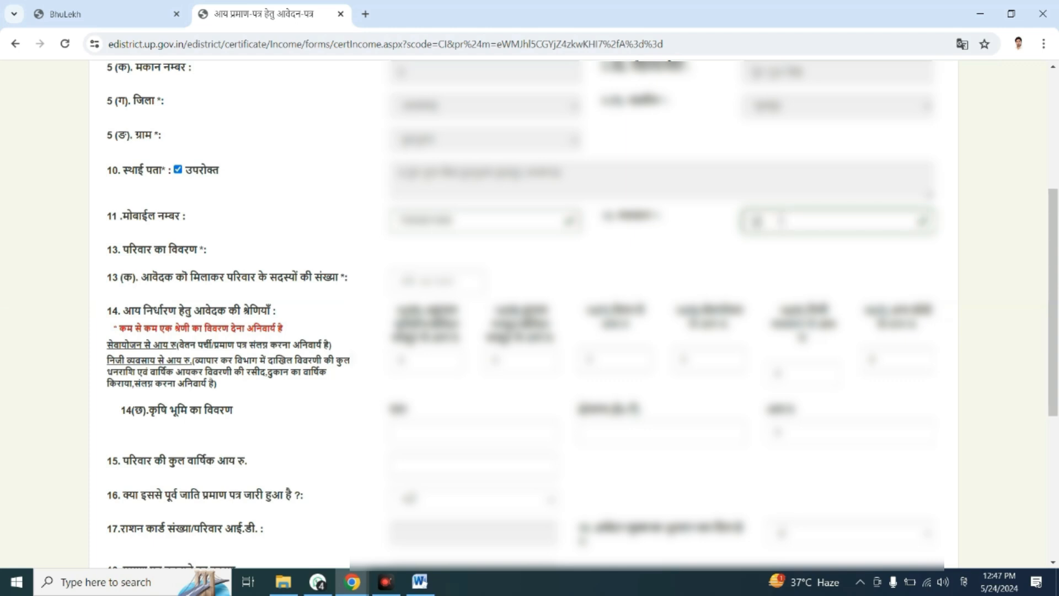
{"action": "key", "text": "BackSpace"}
{"action": "key", "text": "BackSpace"}
{"action": "key", "text": "BackSpace"}
{"action": "key", "text": "BackSpace"}
{"action": "type", "text": "मज"}
{"action": "key", "text": "BackSpace"}
{"action": "key", "text": "BackSpace"}
{"action": "key", "text": "BackSpace"}
{"action": "type", "text": "ृषि"}
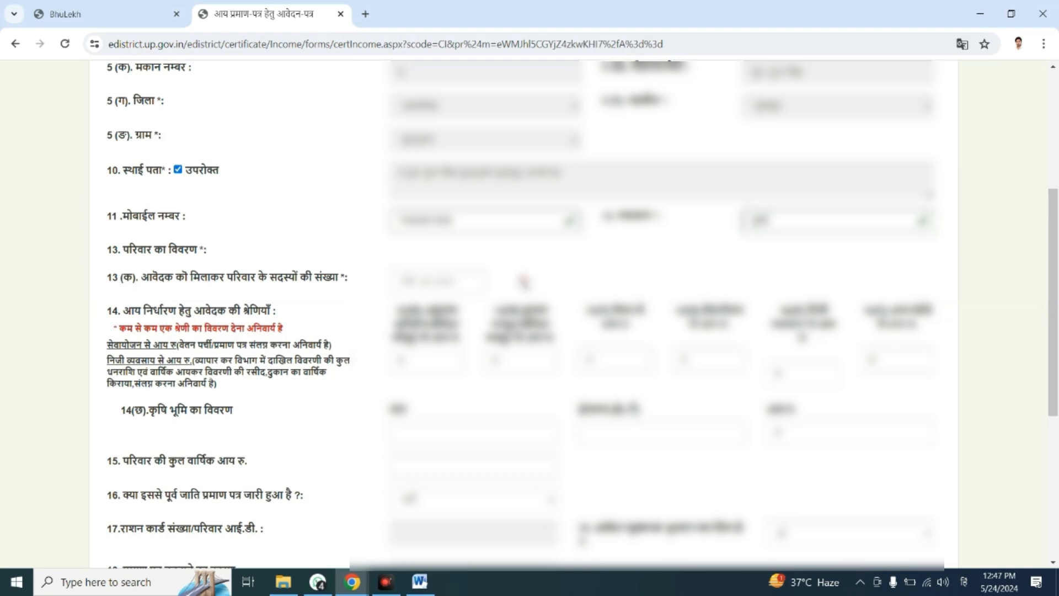
Set the number of family members, including the applicant, to 1.
{"action": "key", "text": "Tab"}
{"action": "left_click", "coordinate": [539, 279]}
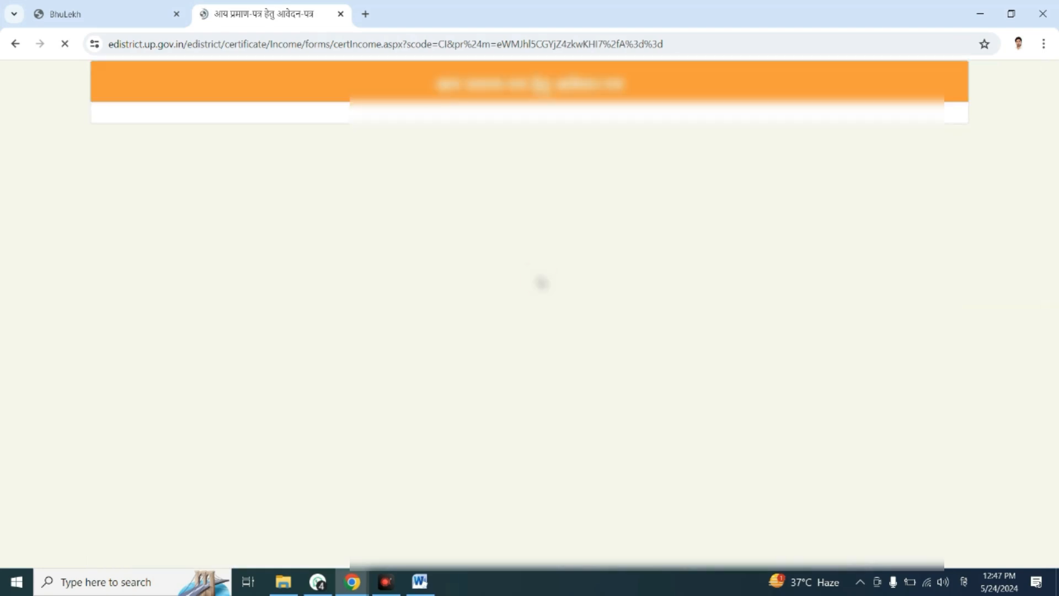
{"action": "left_click", "coordinate": [321, 348]}
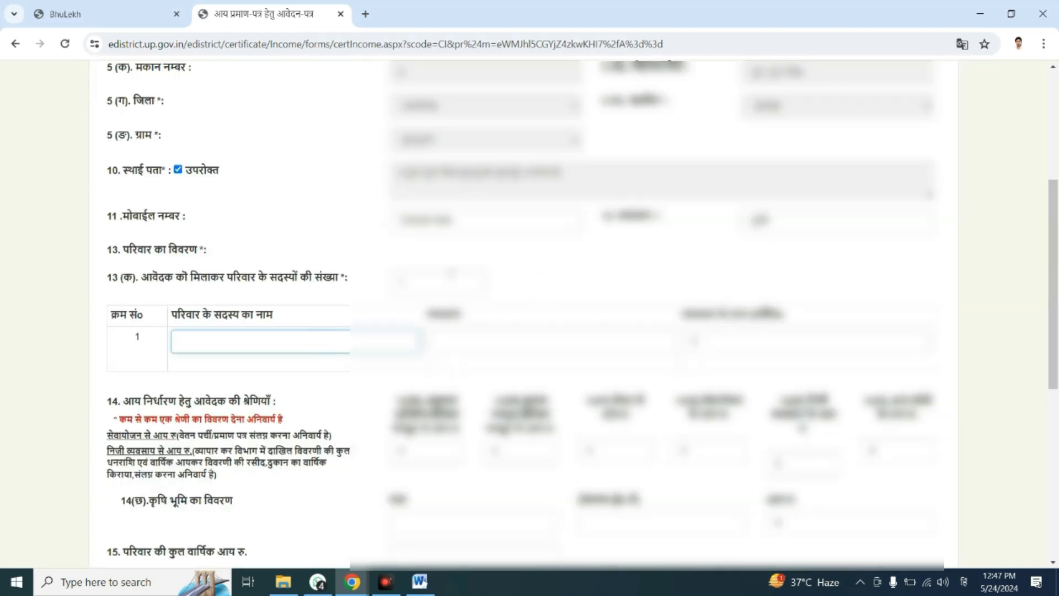
Copy the applicant's Hindi name into the name field of the first family member row.
{"action": "scroll", "coordinate": [481, 260], "scroll_direction": "up", "scroll_amount": 5}
{"action": "left_click_drag", "start_coordinate": [462, 162], "coordinate": [393, 159]}
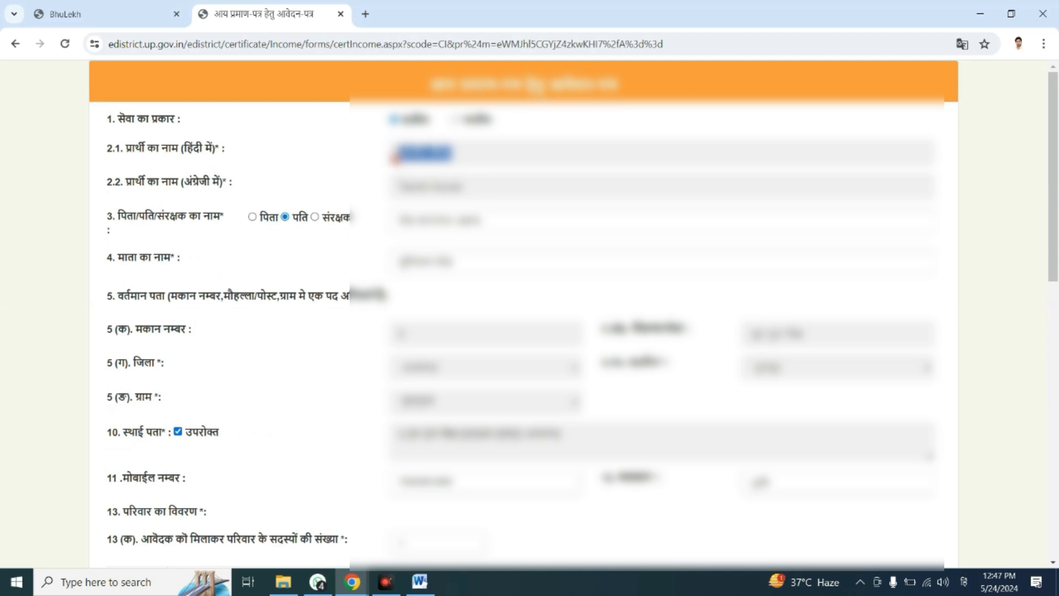
{"action": "scroll", "coordinate": [438, 209], "scroll_direction": "down", "scroll_amount": 5}
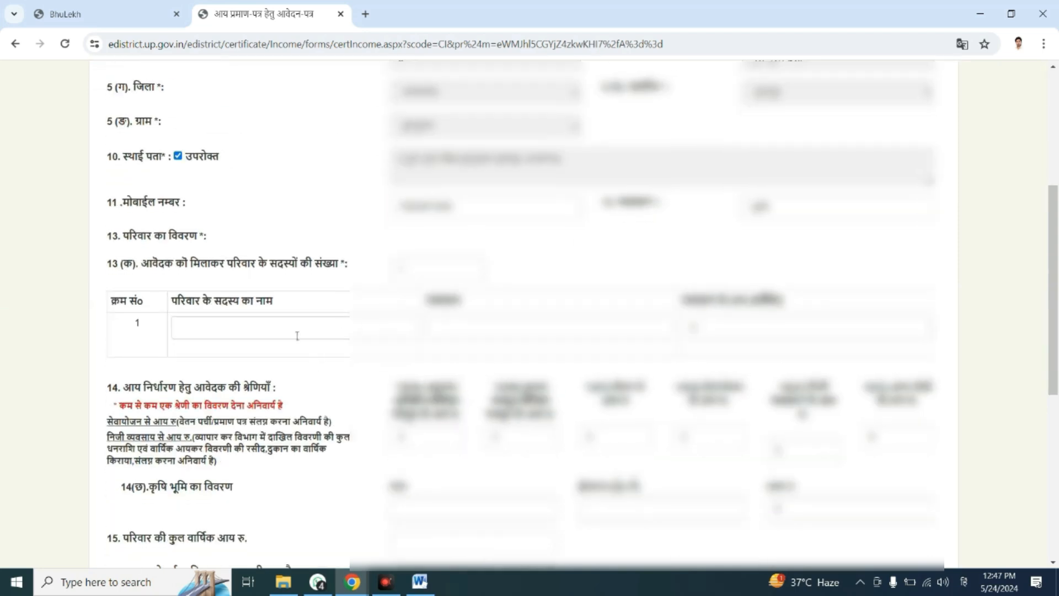
{"action": "left_click", "coordinate": [331, 334]}
{"action": "key", "text": "ctrl+v"}
Copy the applicant's occupation into the occupation field of the first family member row.
{"action": "left_click", "coordinate": [505, 324]}
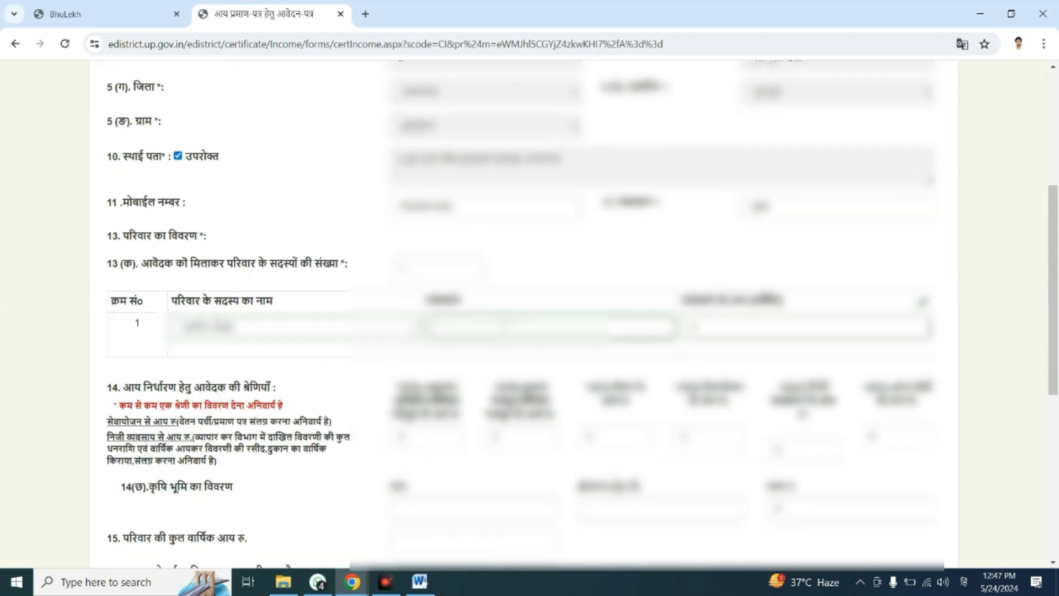
{"action": "left_click_drag", "start_coordinate": [786, 207], "coordinate": [726, 214]}
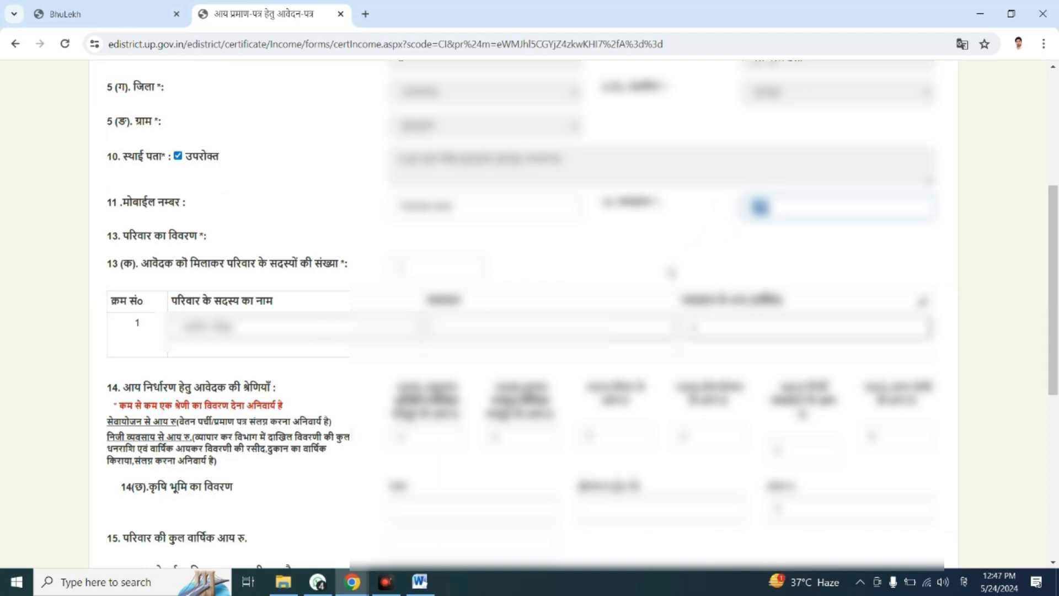
{"action": "left_click", "coordinate": [539, 324]}
{"action": "key", "text": "ctrl+v"}
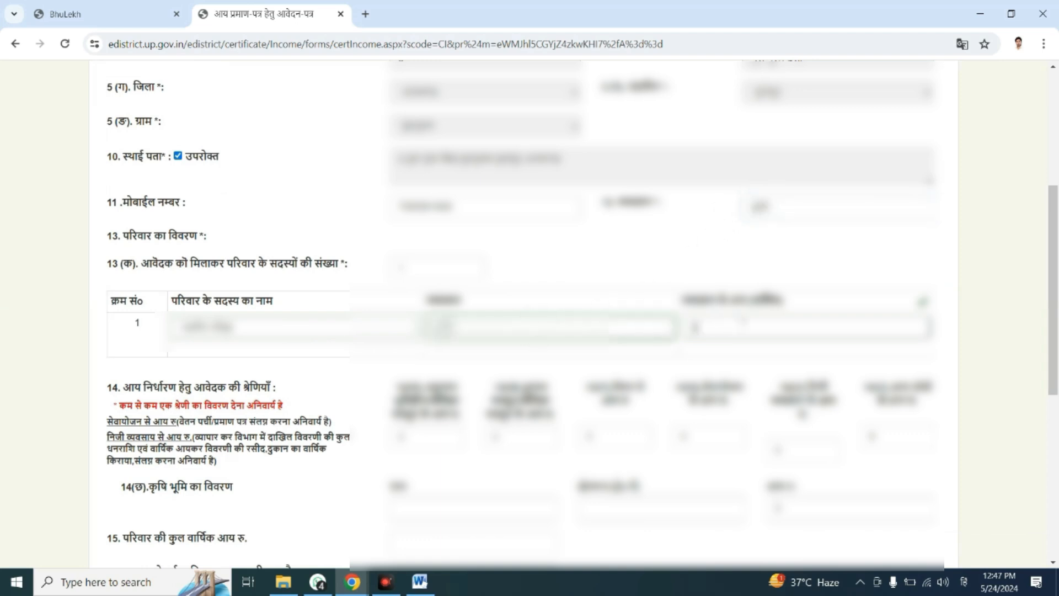
Set the family member's annual income from the occupation to 48000.
{"action": "left_click_drag", "start_coordinate": [743, 323], "coordinate": [647, 325]}
{"action": "type", "text": "48000"}
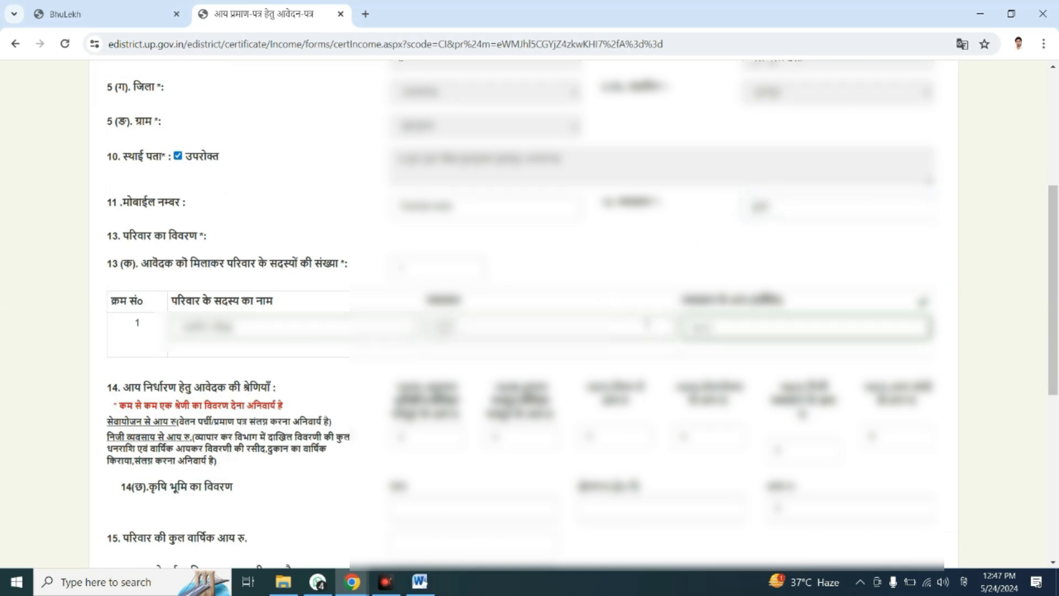
{"action": "key", "text": "BackSpace"}
{"action": "key", "text": "alt+shift"}
{"action": "type", "text": "48000"}
{"action": "left_click", "coordinate": [684, 404]}
Set the income from agricultural land in section 14(छ) to 48000.
{"action": "scroll", "coordinate": [684, 403], "scroll_direction": "down", "scroll_amount": 3}
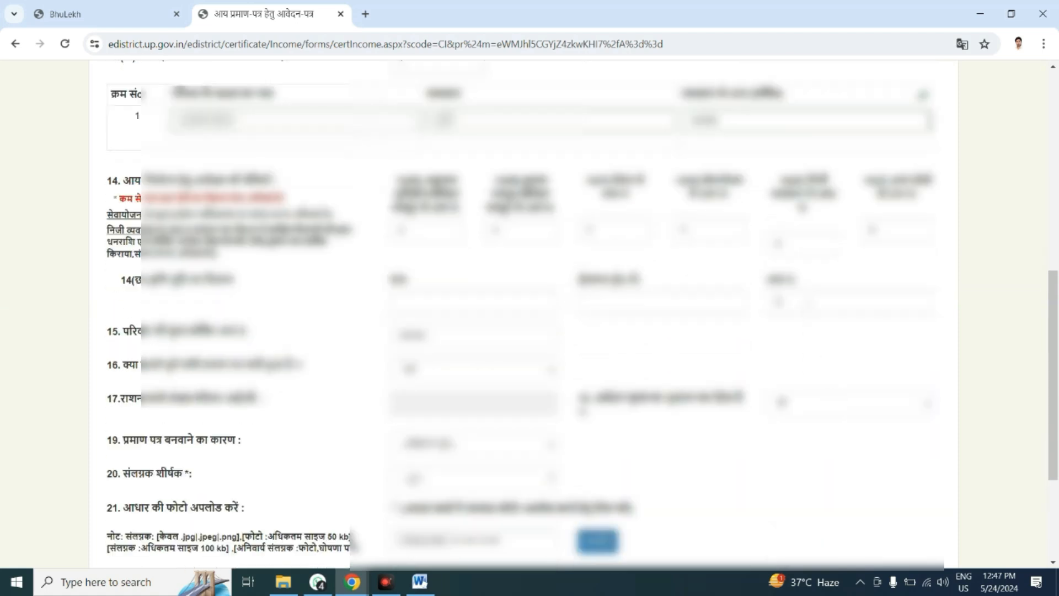
{"action": "left_click", "coordinate": [780, 302]}
{"action": "type", "text": "48000"}
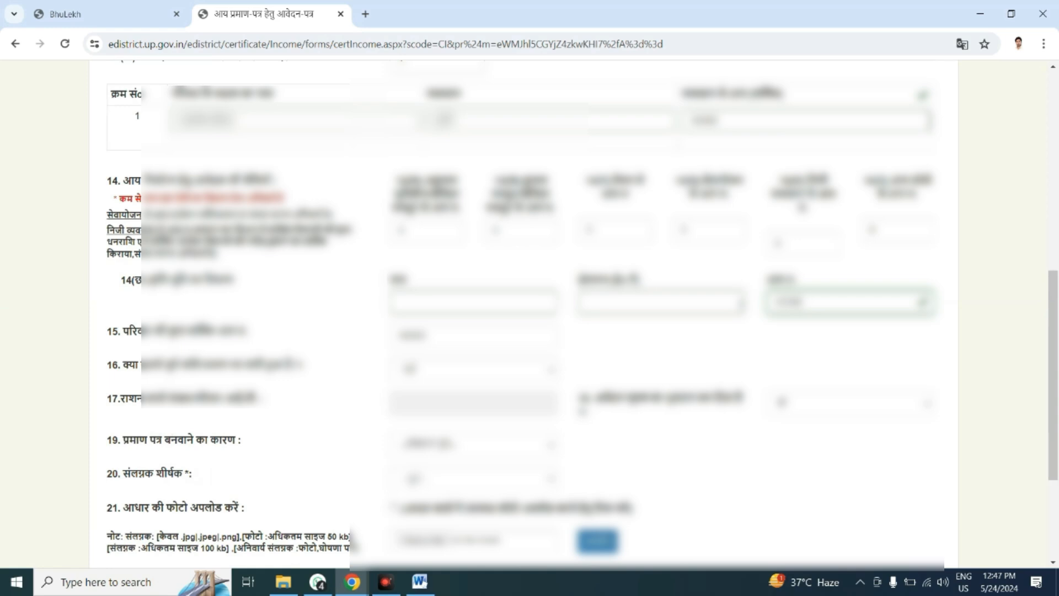
Choose the other option as the reason for the certificate and specify the reason.
{"action": "left_click", "coordinate": [465, 444]}
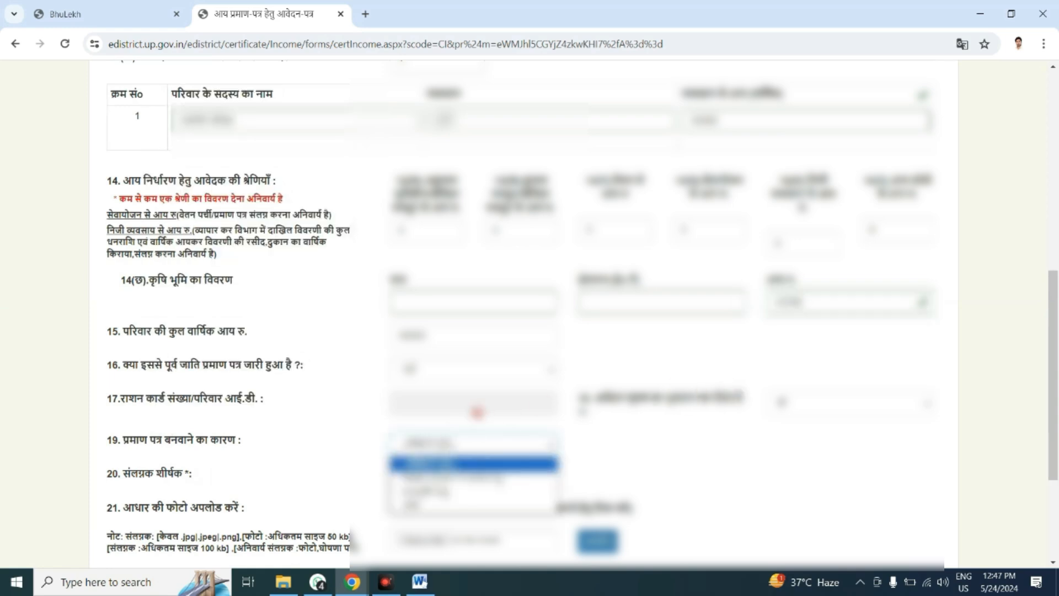
{"action": "left_click", "coordinate": [473, 490]}
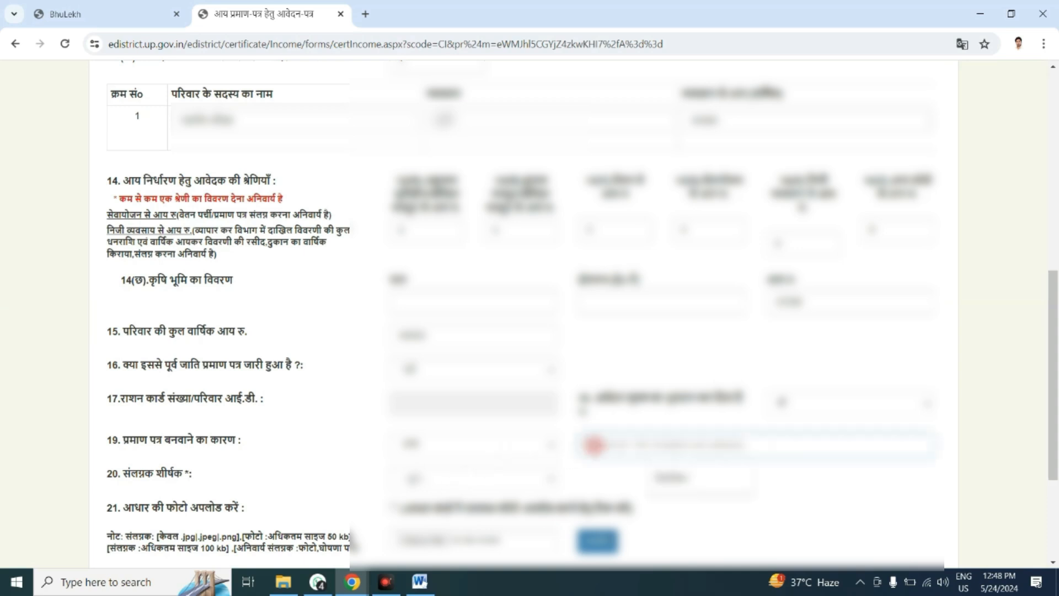
Select the other option as the attachment title and name the attachment.
{"action": "left_click", "coordinate": [470, 487]}
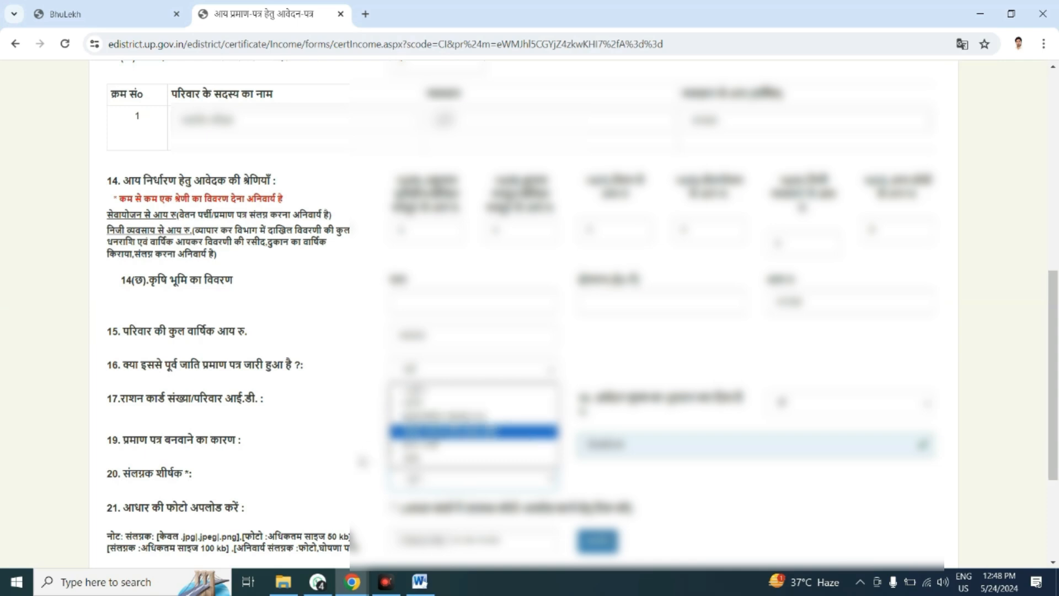
{"action": "left_click", "coordinate": [419, 431]}
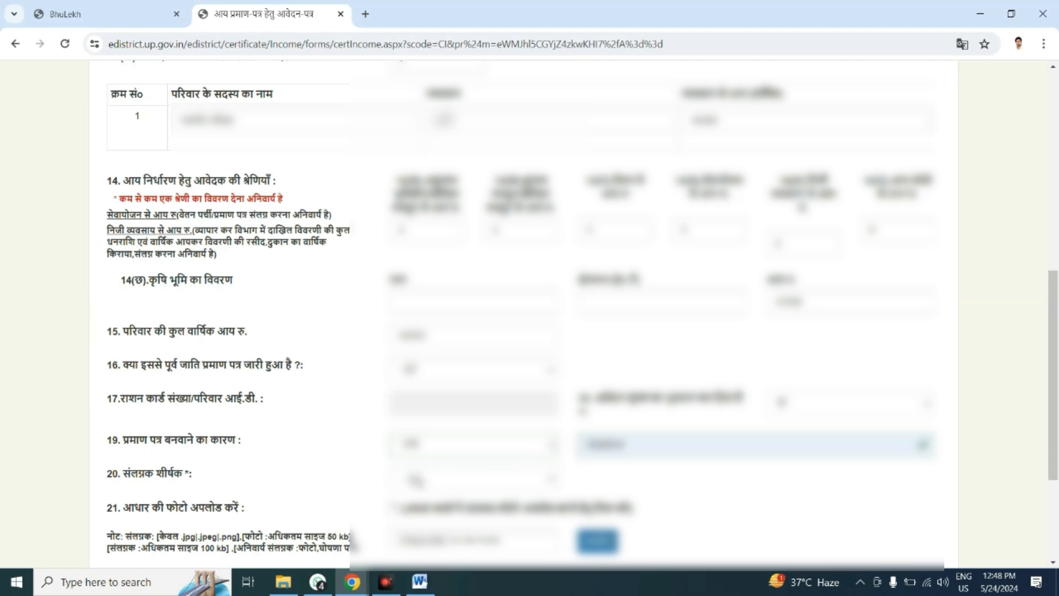
{"action": "left_click", "coordinate": [415, 479]}
{"action": "left_click", "coordinate": [393, 507]}
{"action": "scroll", "coordinate": [427, 364], "scroll_direction": "down", "scroll_amount": 4}
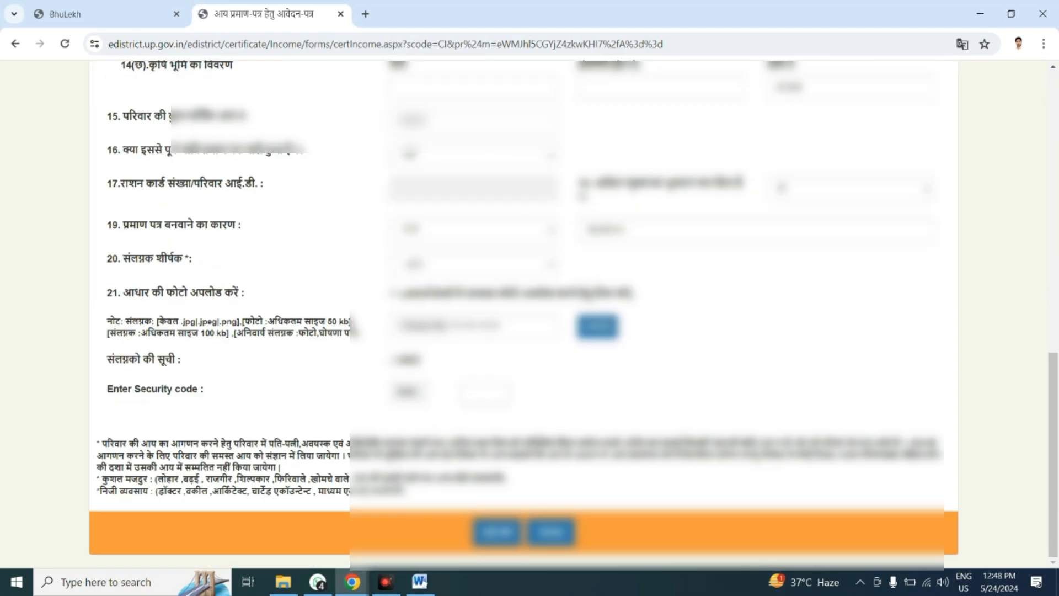
{"action": "left_click", "coordinate": [429, 264]}
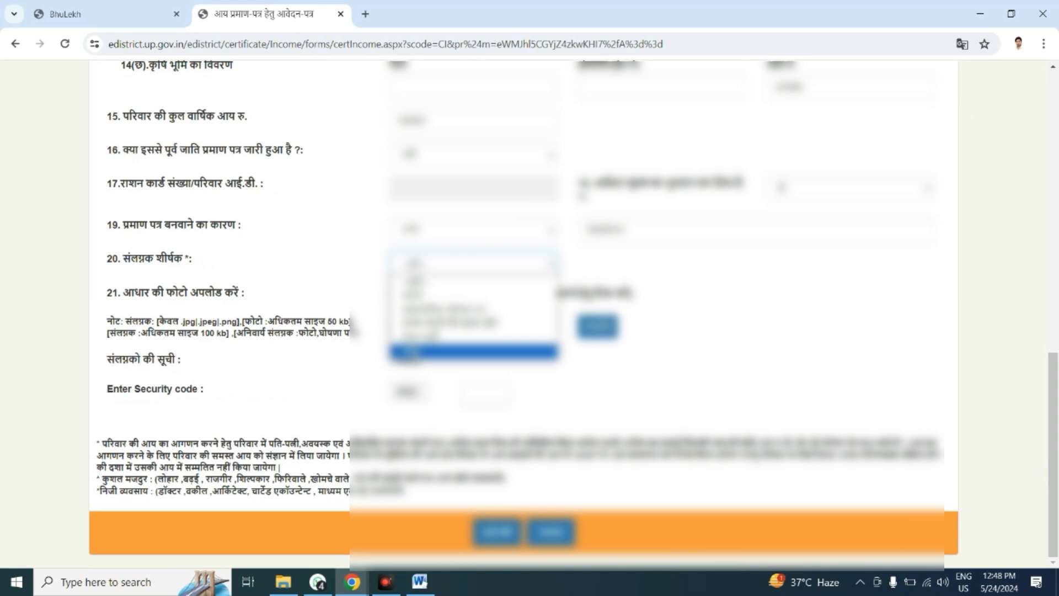
{"action": "left_click", "coordinate": [411, 351]}
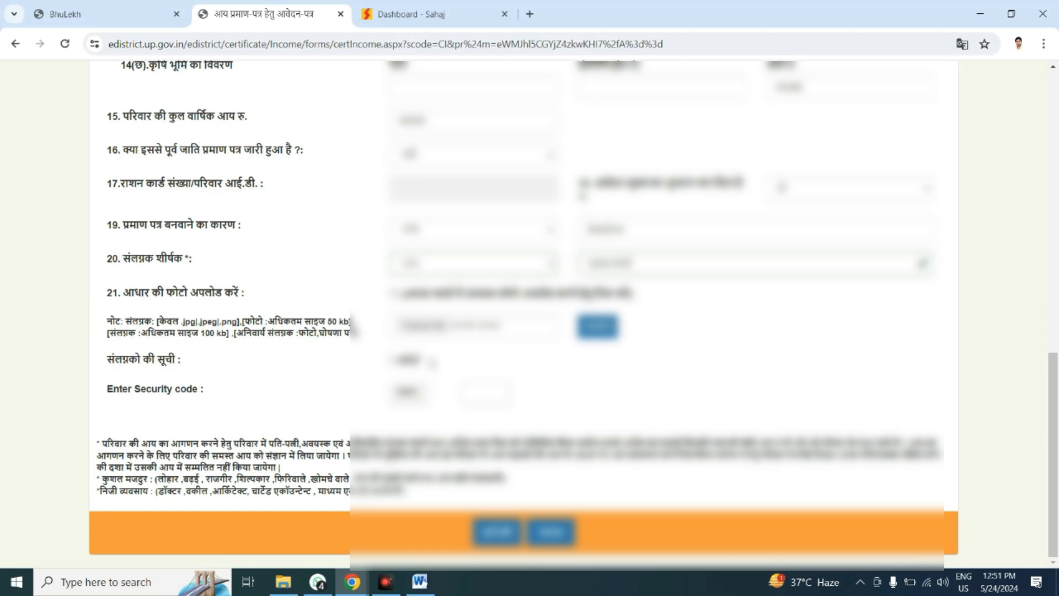
Try to upload the adhar image from the Desktop as the attachment.
{"action": "left_click", "coordinate": [435, 327]}
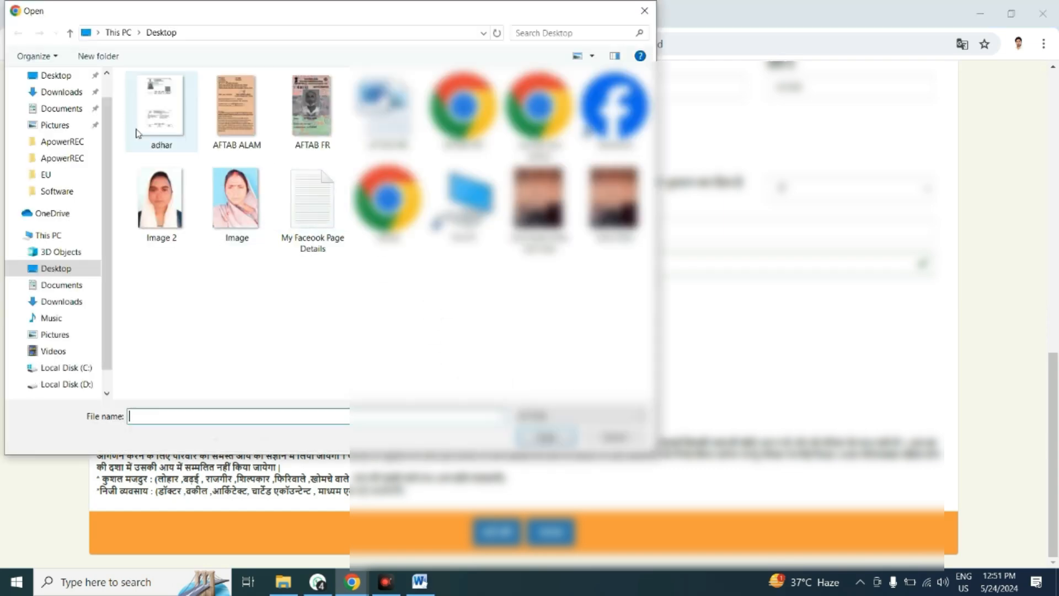
{"action": "double_click", "coordinate": [148, 110]}
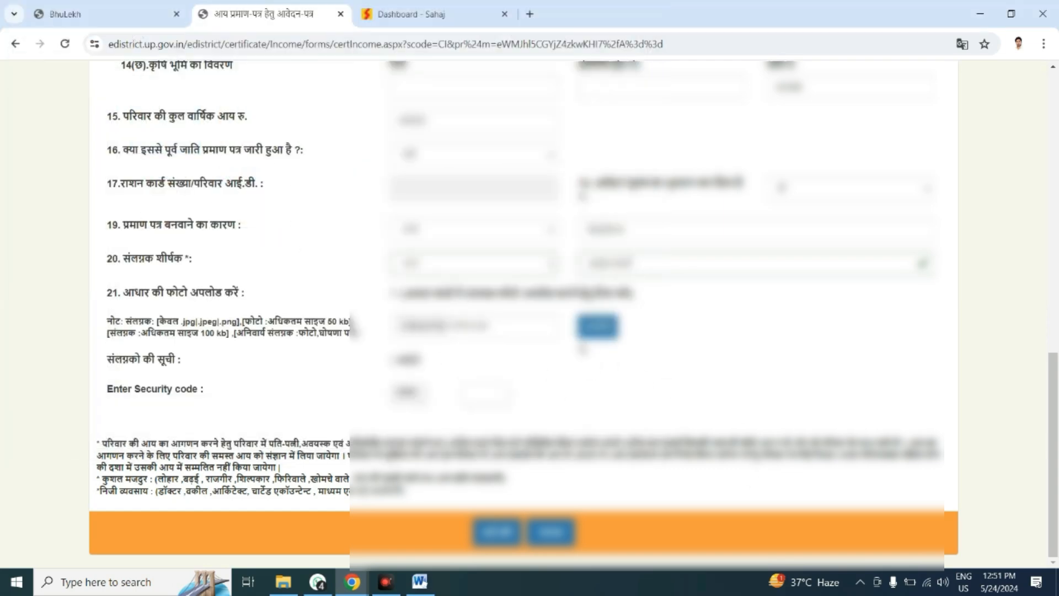
{"action": "left_click", "coordinate": [597, 325]}
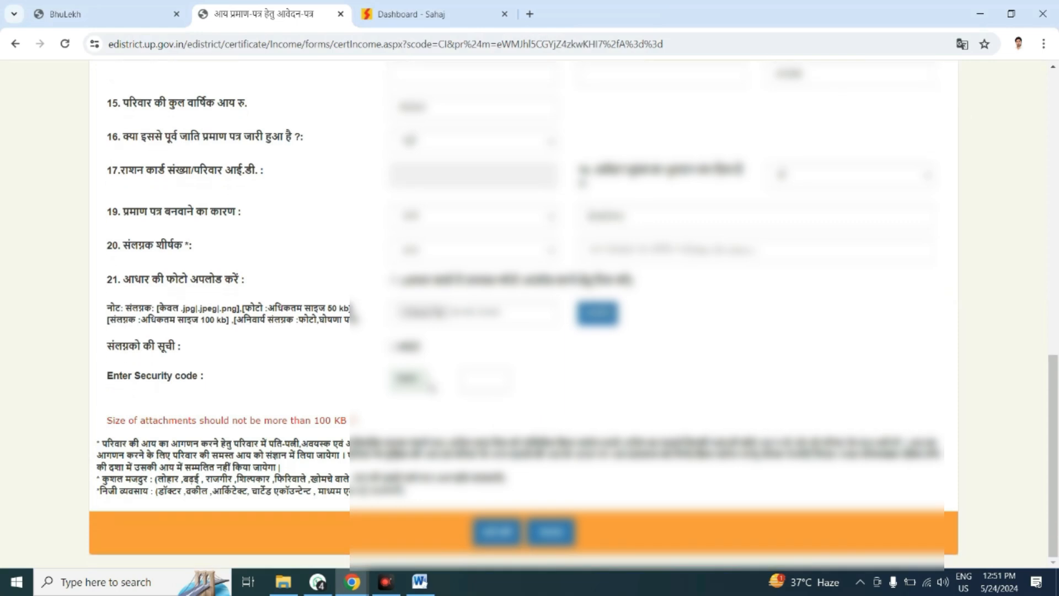
{"action": "left_click", "coordinate": [426, 312]}
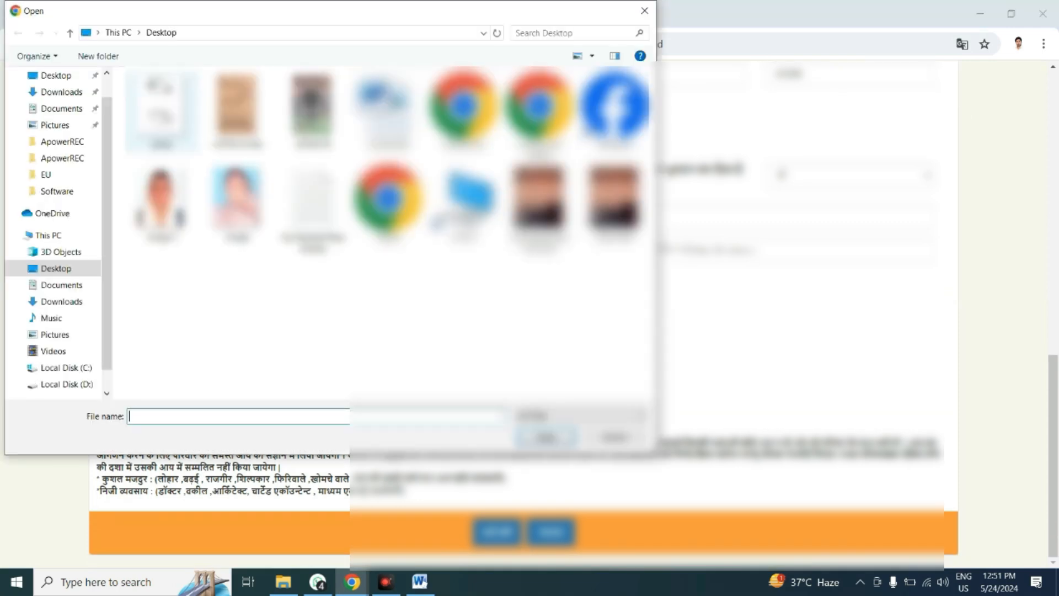
{"action": "left_click", "coordinate": [597, 315]}
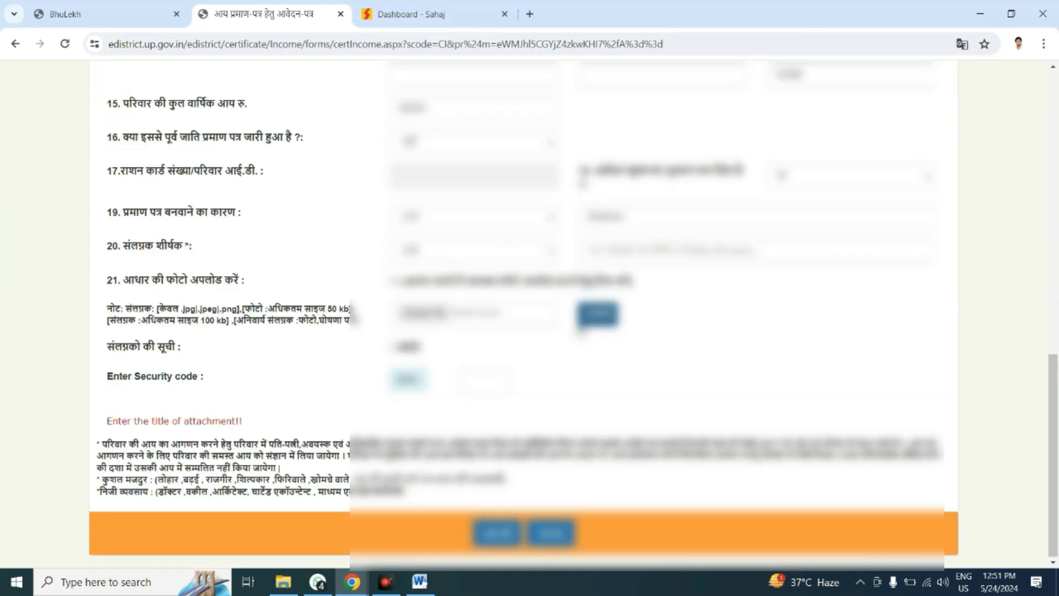
Enter the attachment title for the Aadhaar card again in Hindi.
{"action": "left_click", "coordinate": [620, 253]}
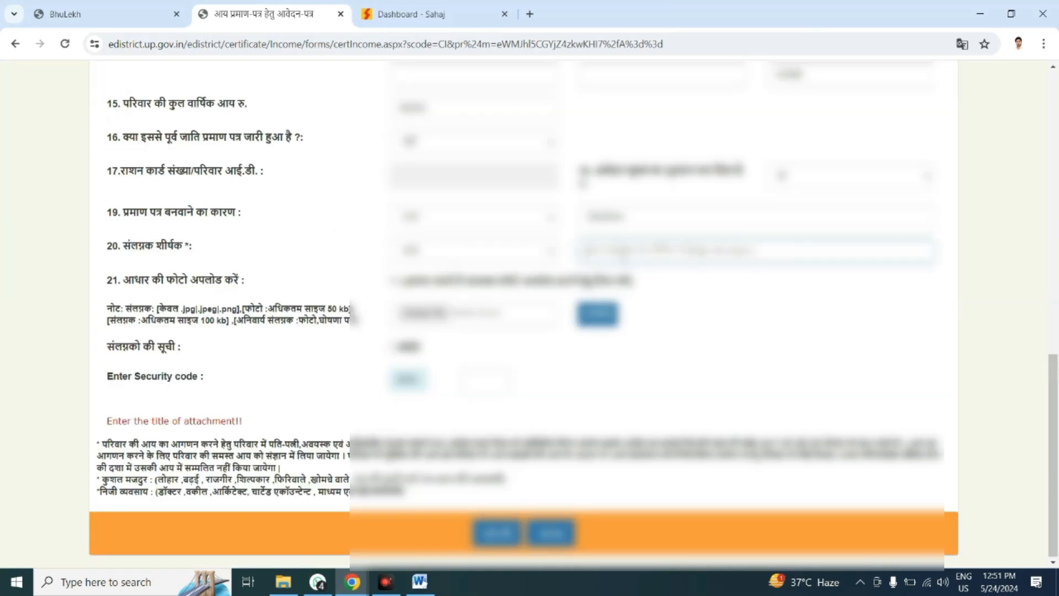
{"action": "key", "text": "alt+shift"}
{"action": "type", "text": "फोटो"}
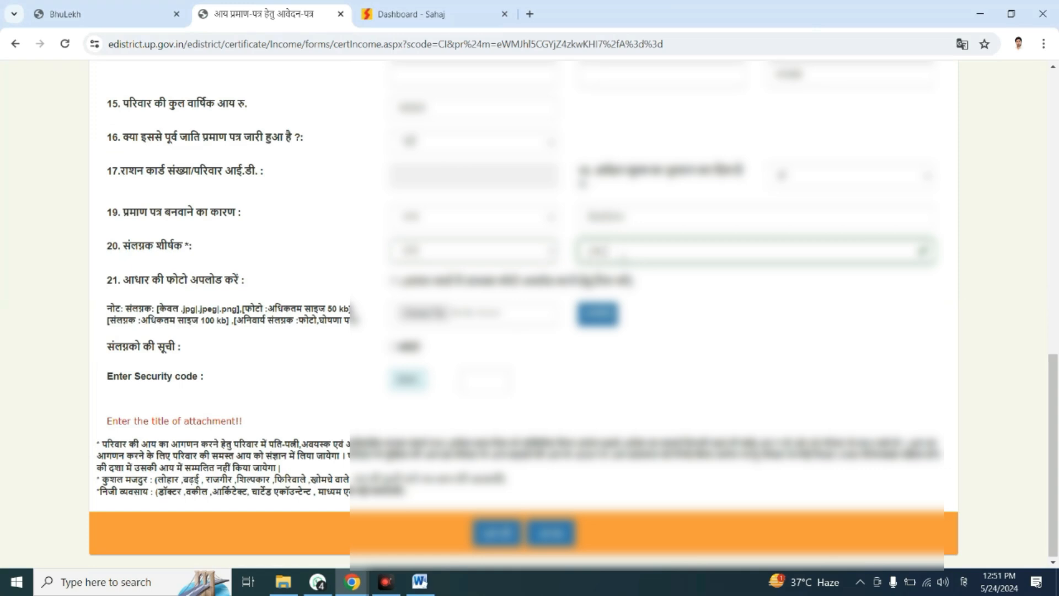
{"action": "key", "text": "BackSpace"}
{"action": "type", "text": "धार का"}
Choose the Aadhaar card image from the Desktop and upload it to the application's attachment list.
{"action": "left_click", "coordinate": [424, 310]}
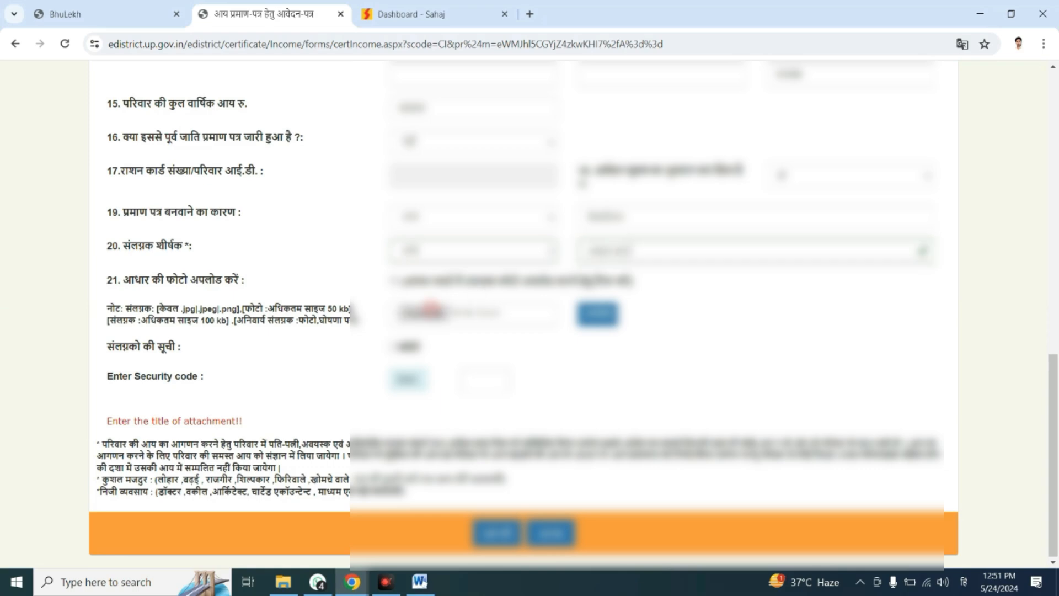
{"action": "double_click", "coordinate": [170, 143]}
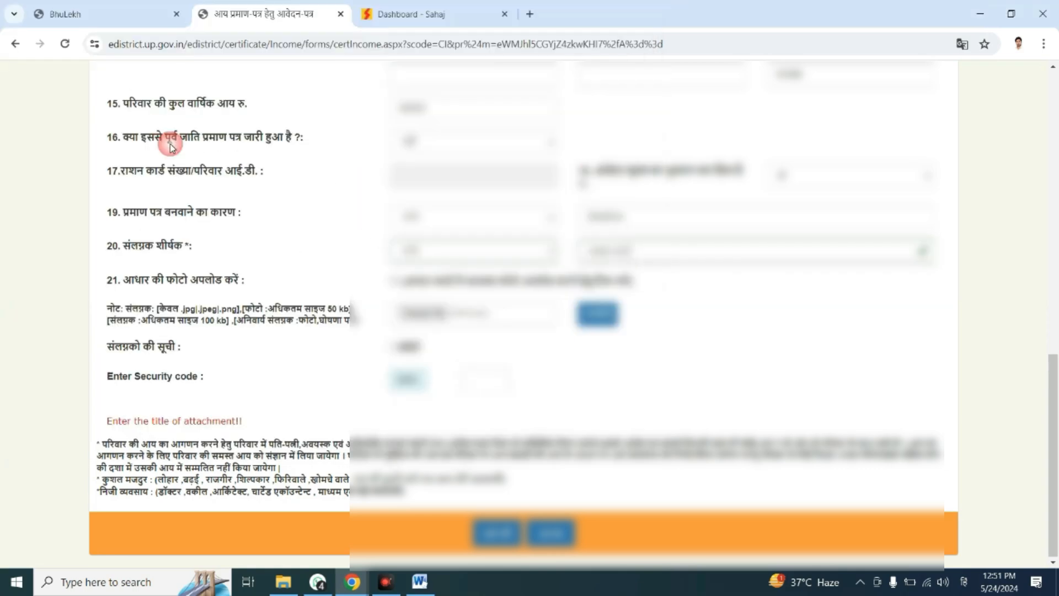
{"action": "left_click", "coordinate": [580, 316]}
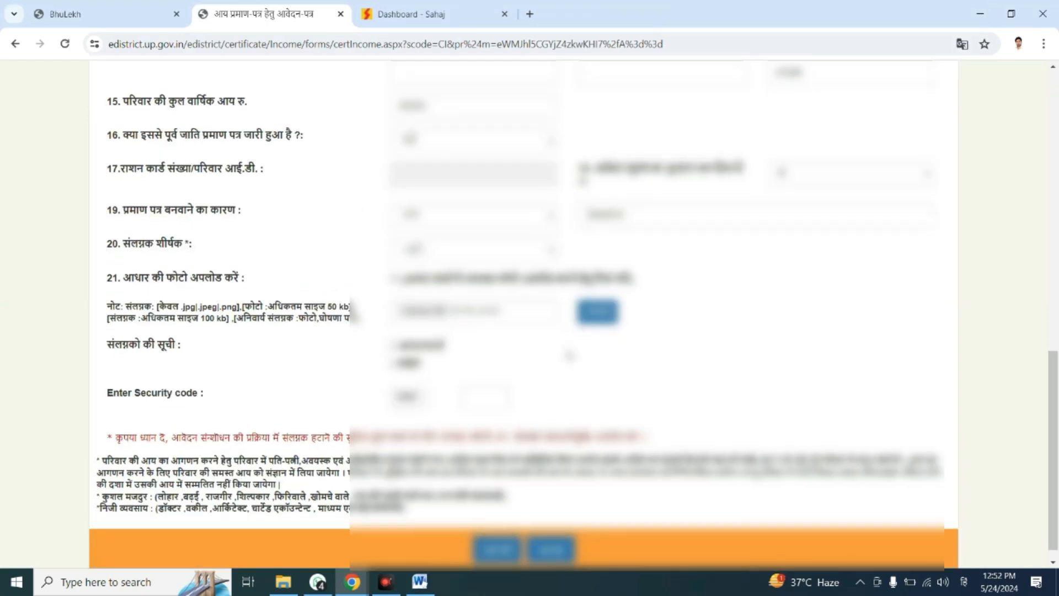
Enter the displayed security code and submit the income certificate application.
{"action": "left_click", "coordinate": [503, 379]}
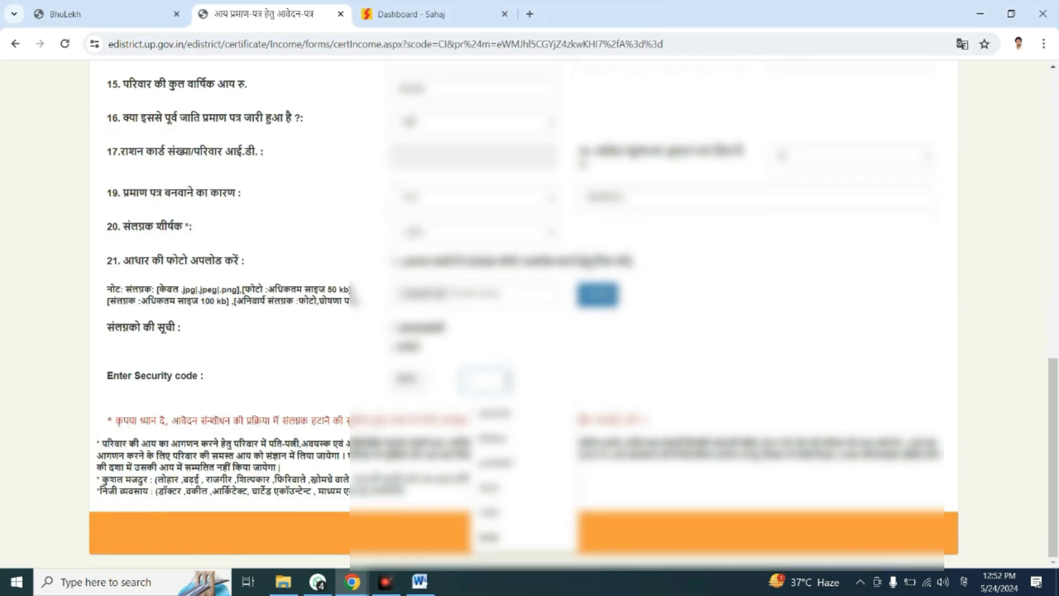
{"action": "type", "text": "84"}
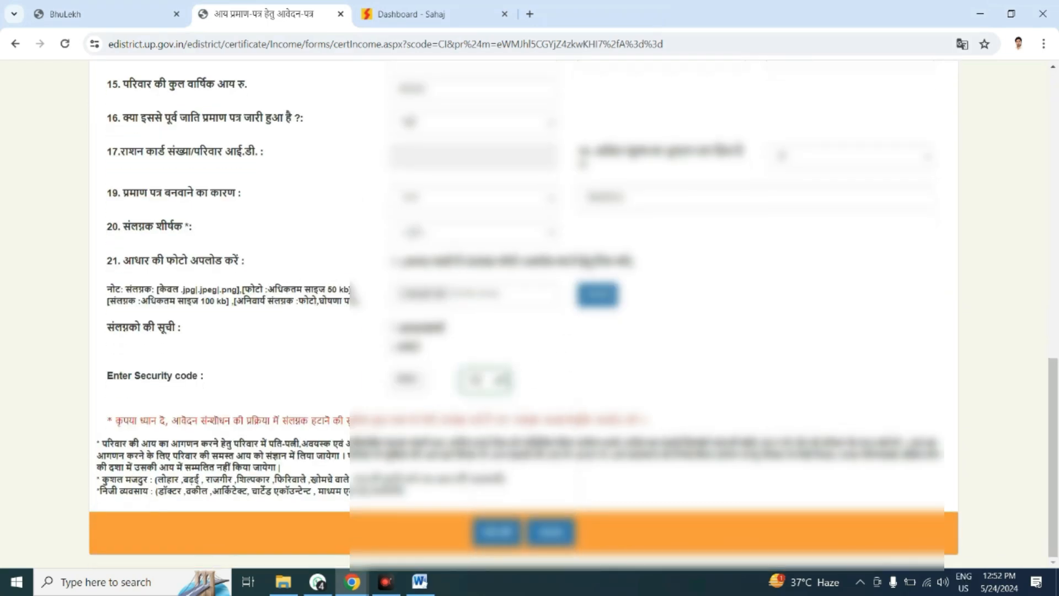
{"action": "left_click", "coordinate": [503, 532]}
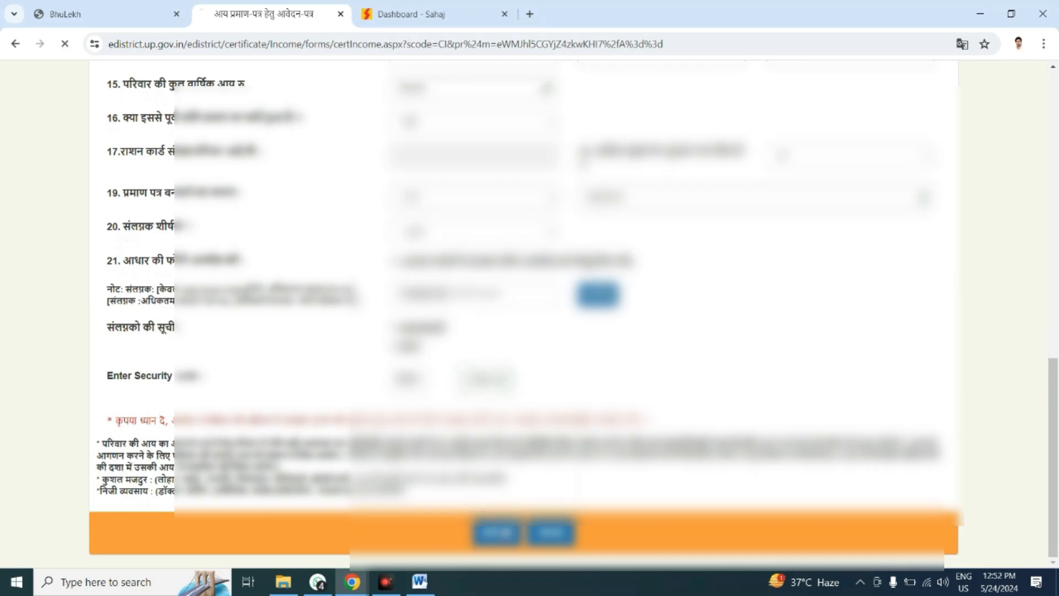
Review the application preview, proceed to the Sahaj payment, enter the wallet PIN, and pay the fee through to the receipt's acknowledgement.
{"action": "scroll", "coordinate": [546, 362], "scroll_direction": "down", "scroll_amount": 5}
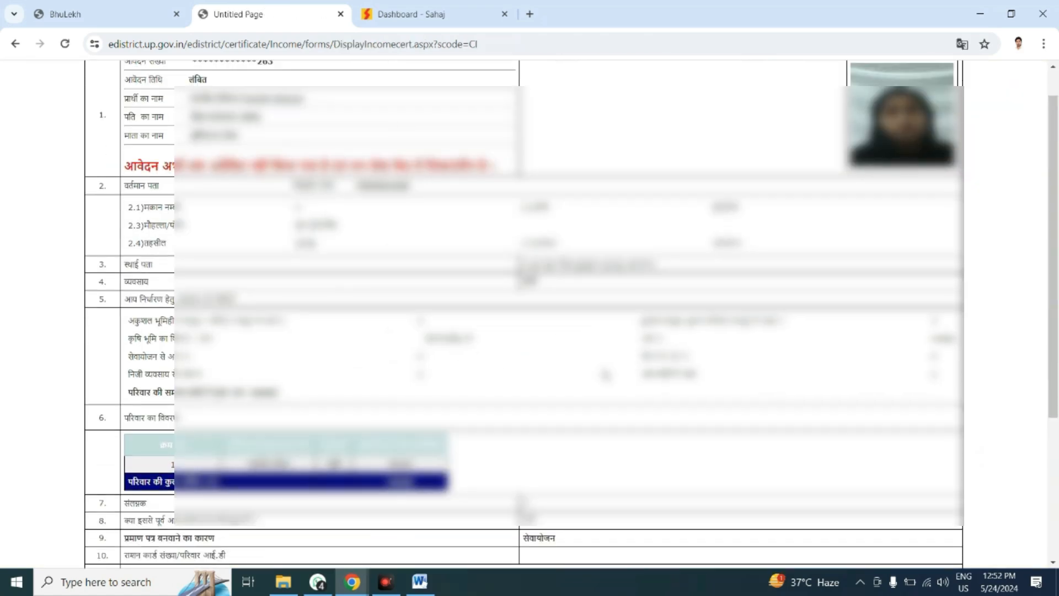
{"action": "scroll", "coordinate": [584, 411], "scroll_direction": "up", "scroll_amount": 5}
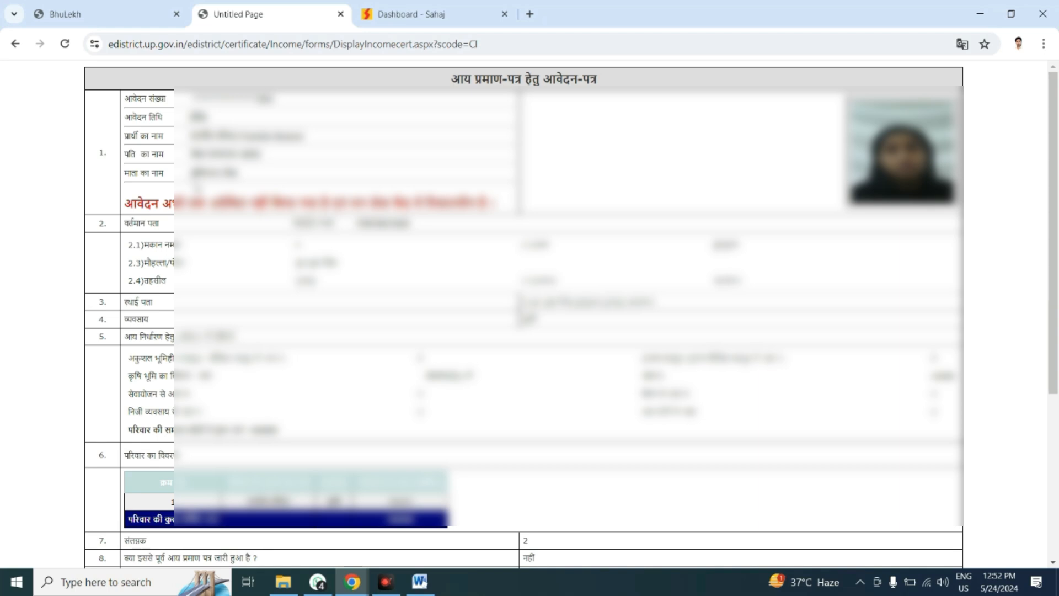
{"action": "scroll", "coordinate": [463, 284], "scroll_direction": "down", "scroll_amount": 5}
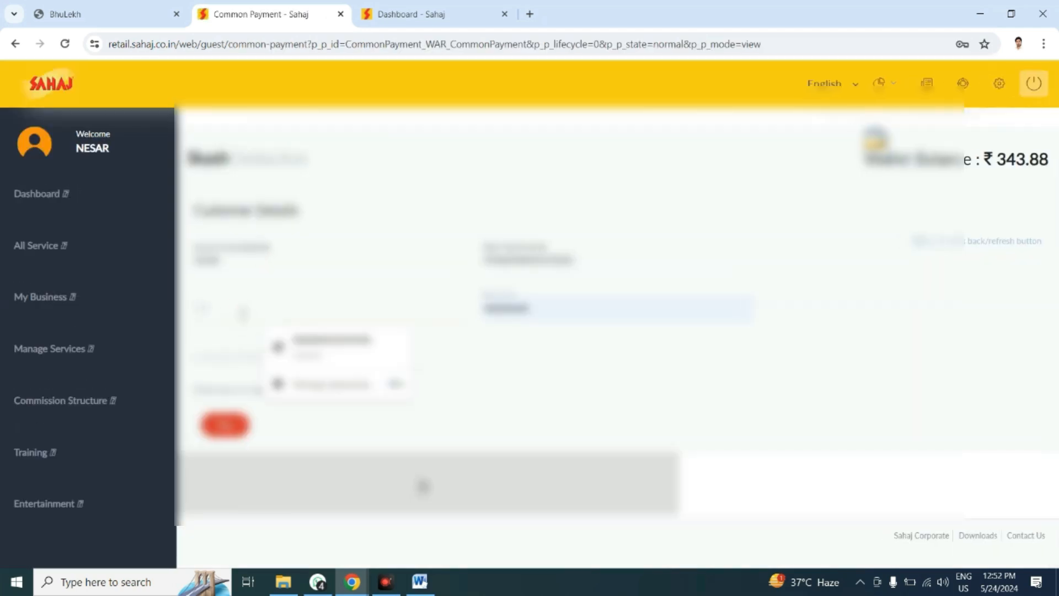
{"action": "type", "text": "••••"}
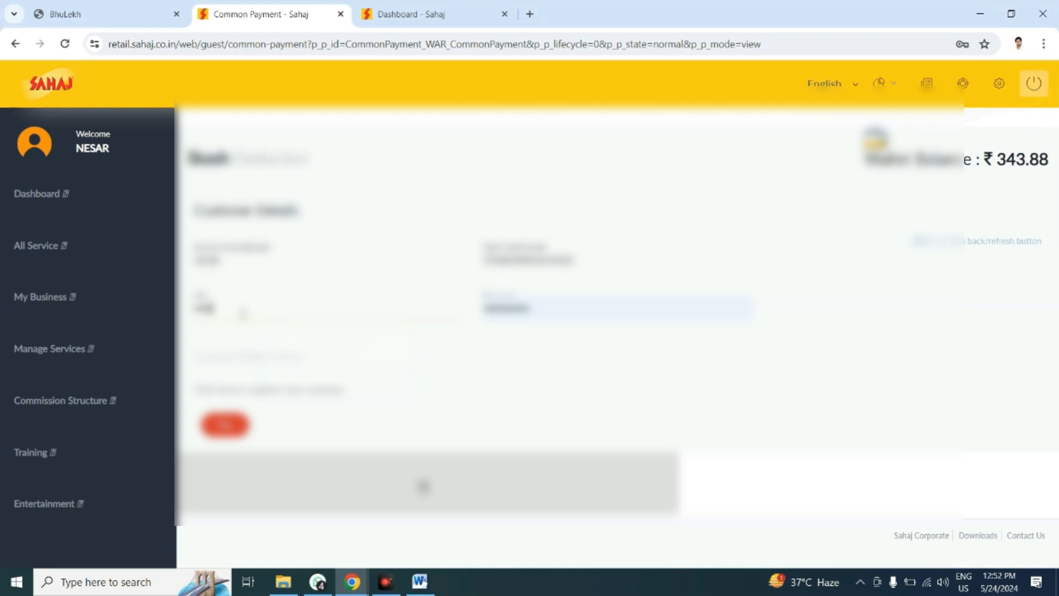
{"action": "left_click", "coordinate": [225, 424]}
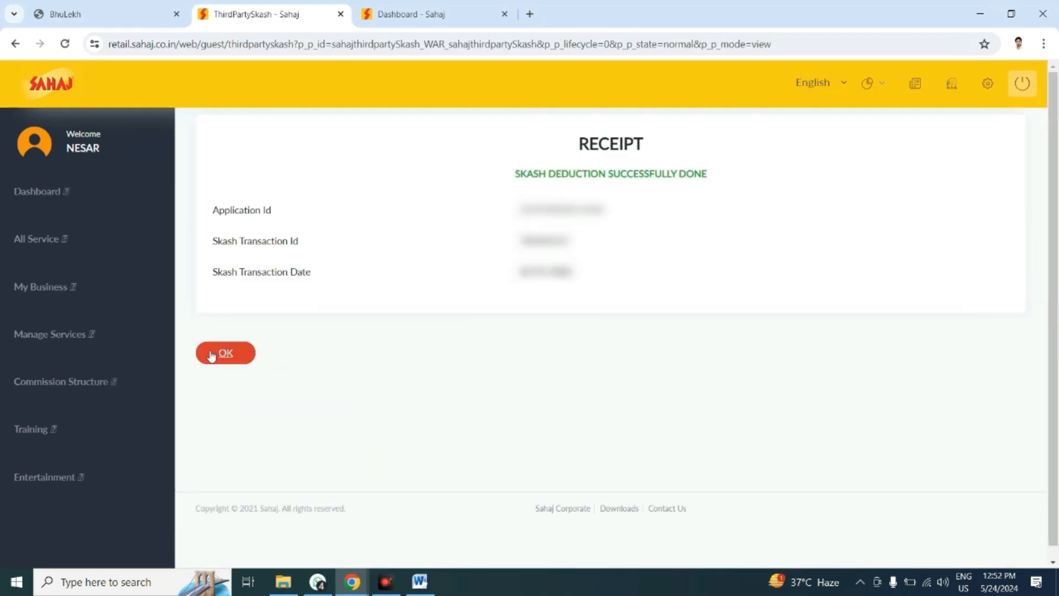
{"action": "left_click", "coordinate": [219, 358]}
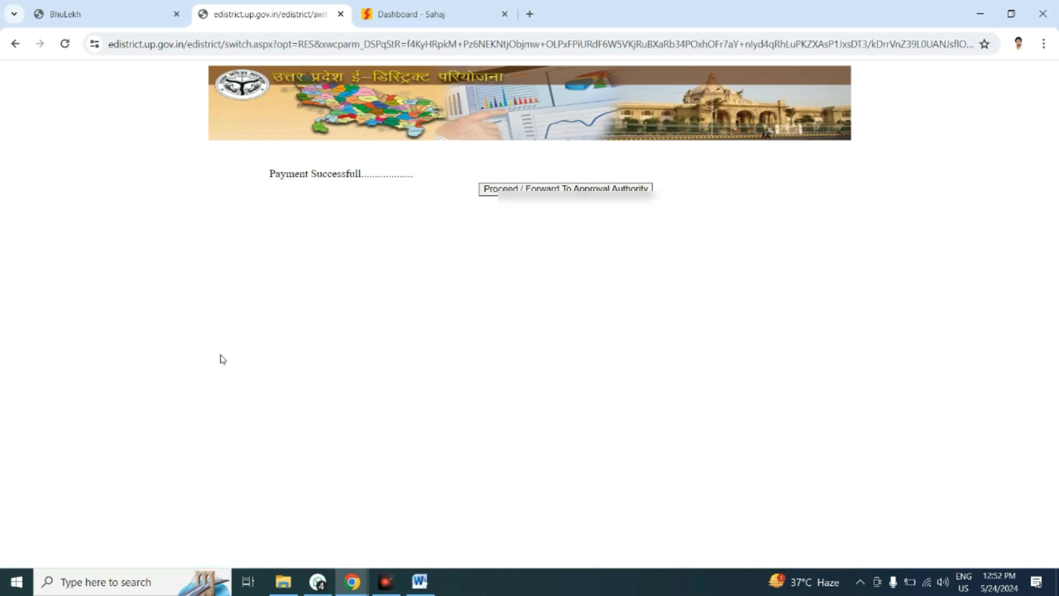
Forward the paid application to the approval authority and return from the acknowledgement slip to the eDistrict home page.
{"action": "left_click", "coordinate": [531, 190]}
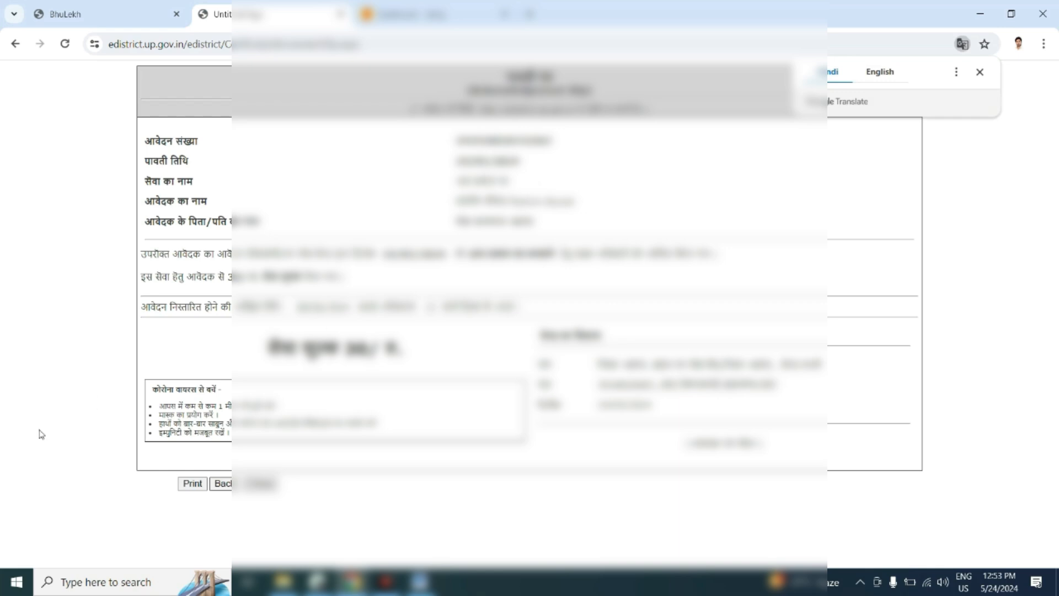
{"action": "left_click", "coordinate": [221, 484]}
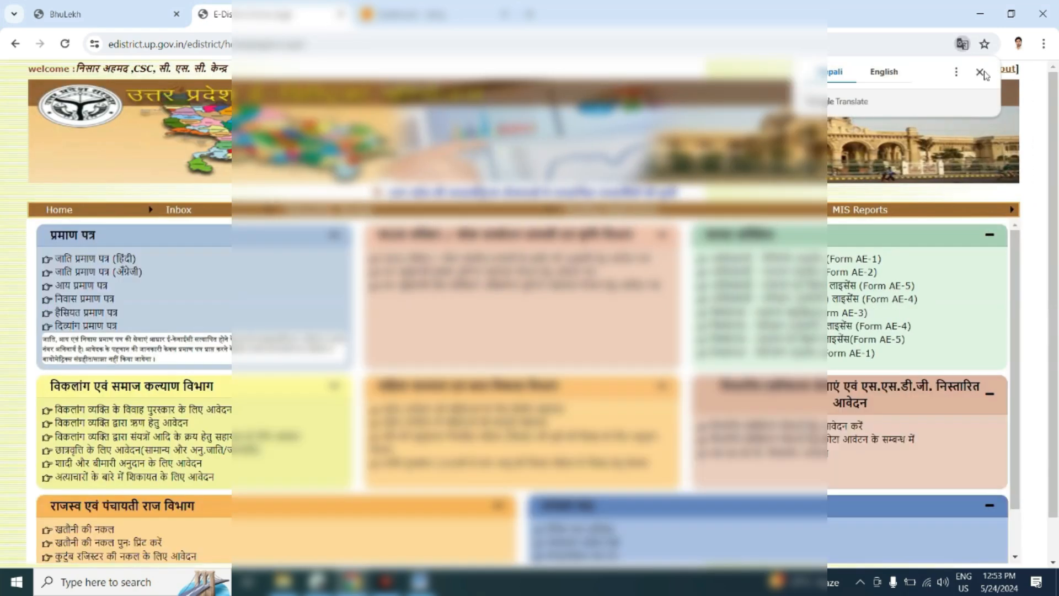
{"action": "left_click", "coordinate": [982, 72]}
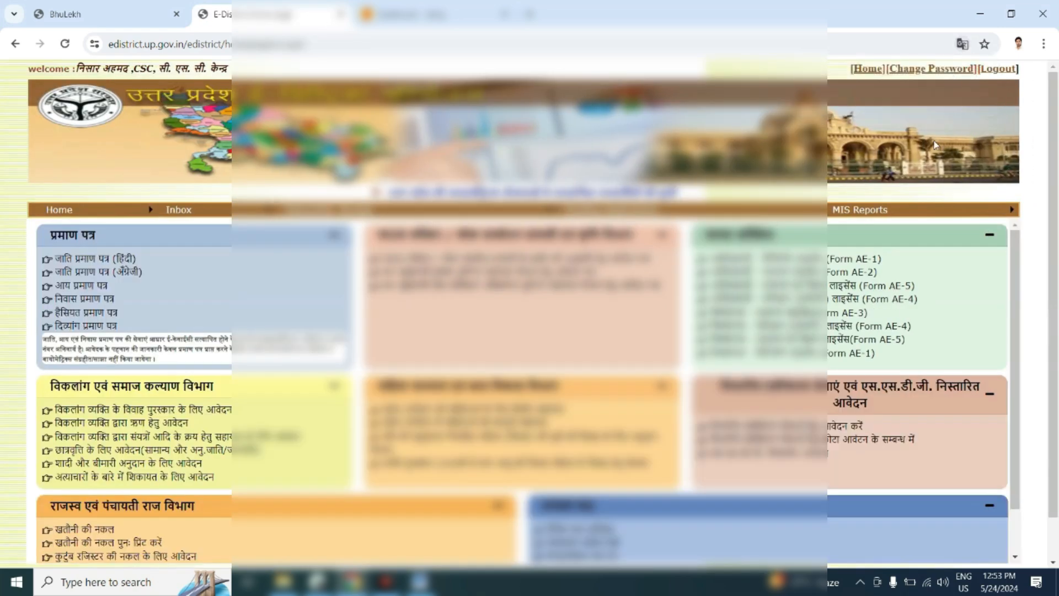